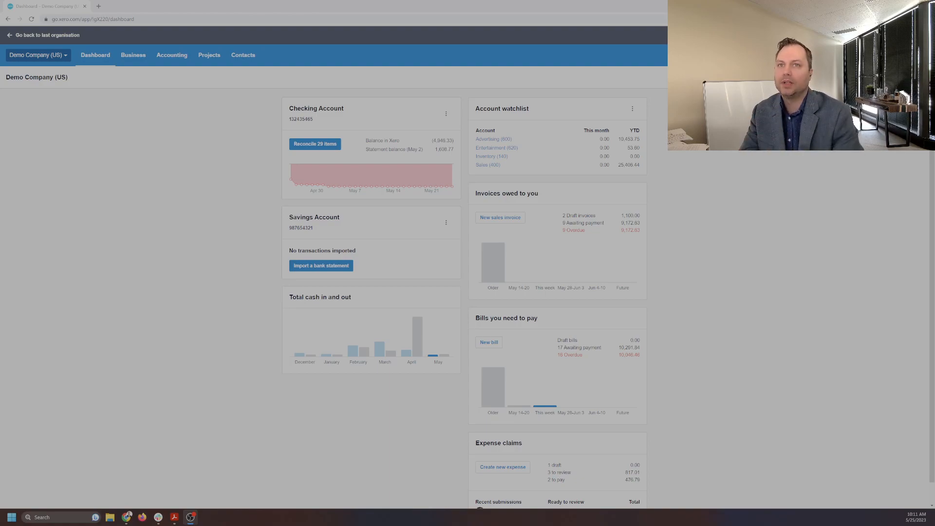
- Open the Checking Account's reconciliation and start a new bank rule from the Swanston Security statement line
{"action": "left_click", "coordinate": [309, 147]}
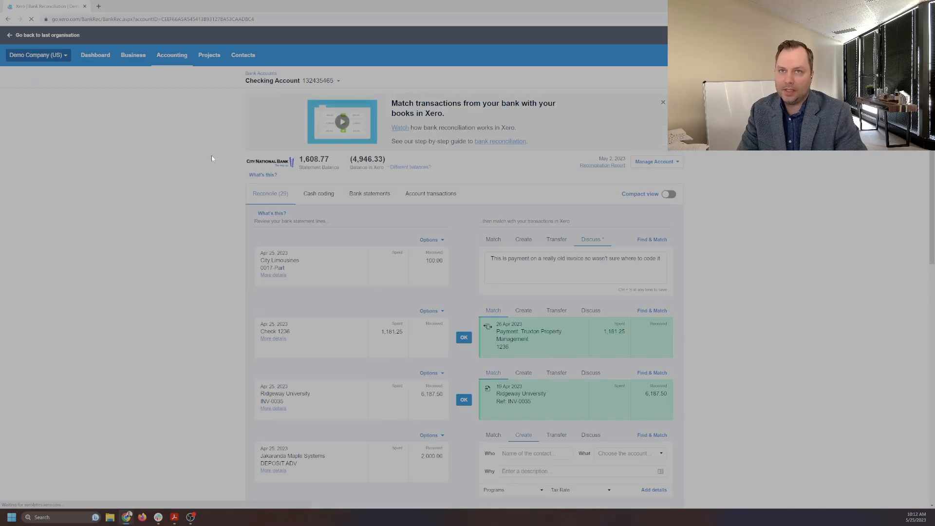
{"action": "scroll", "coordinate": [183, 97], "scroll_direction": "down", "scroll_amount": 10}
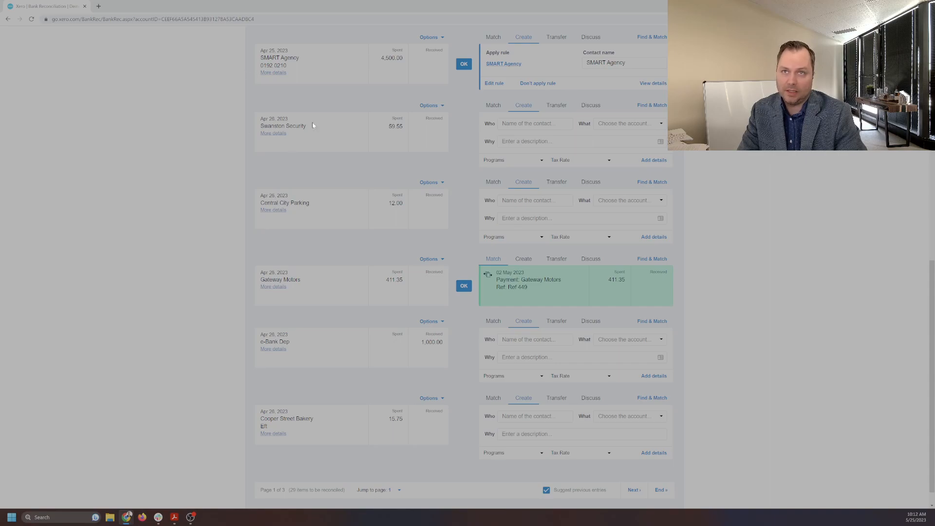
{"action": "left_click", "coordinate": [429, 105]}
{"action": "left_click", "coordinate": [440, 122]}
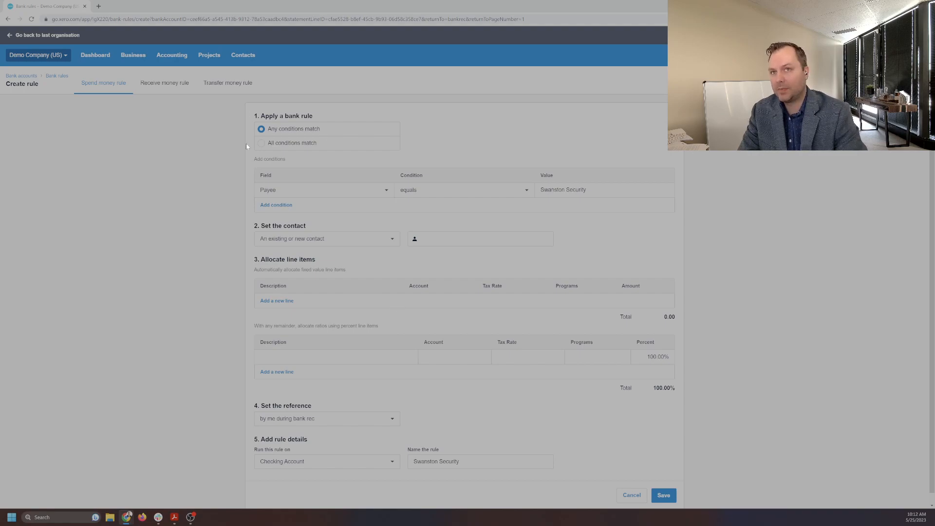
{"action": "left_click_drag", "start_coordinate": [258, 116], "coordinate": [314, 116]}
{"action": "left_click", "coordinate": [350, 128]}
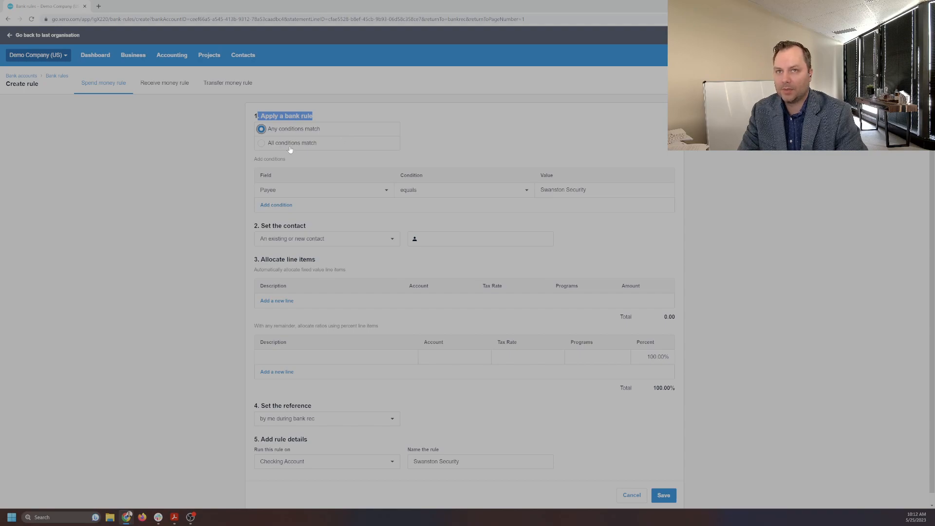
{"action": "left_click", "coordinate": [306, 157]}
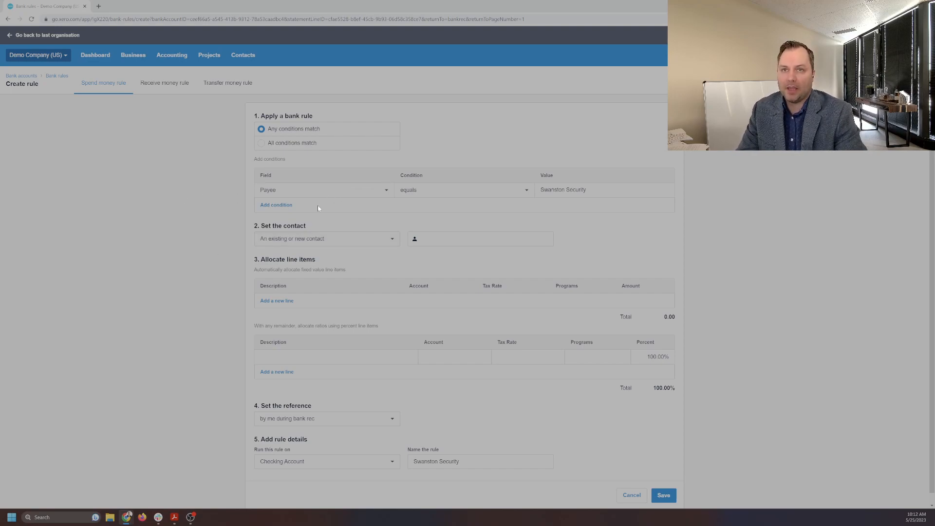
{"action": "left_click", "coordinate": [276, 204]}
{"action": "left_click", "coordinate": [298, 206]}
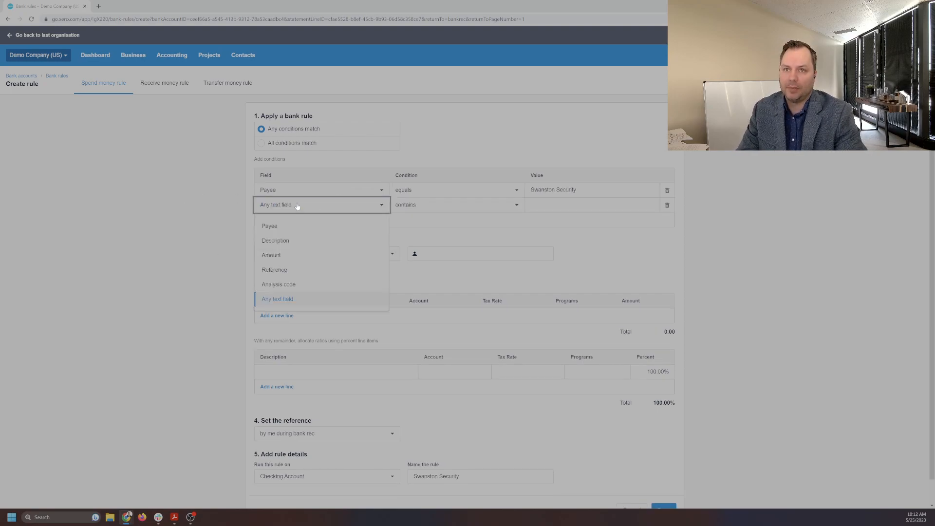
{"action": "left_click", "coordinate": [218, 203]}
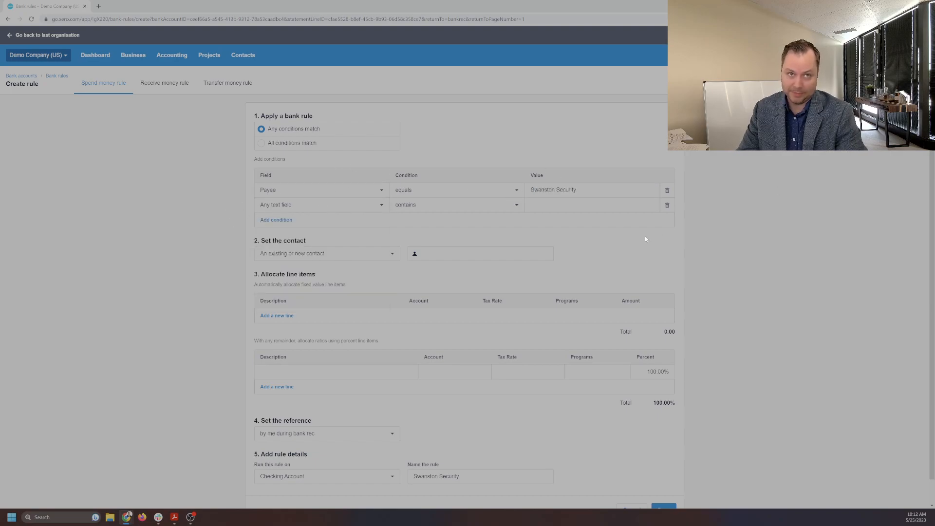
{"action": "left_click", "coordinate": [667, 206]}
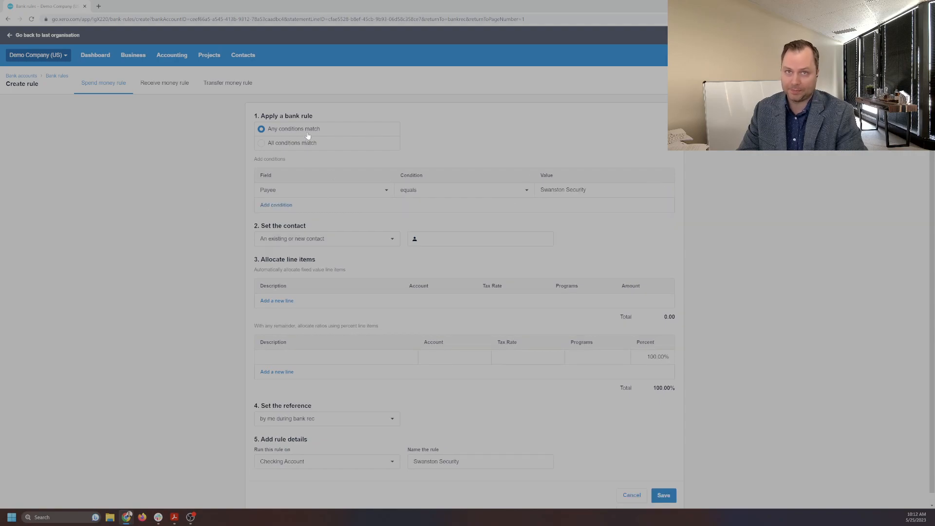
- Change the rule's condition so that any text field contains Swanston Security
{"action": "left_click", "coordinate": [271, 194]}
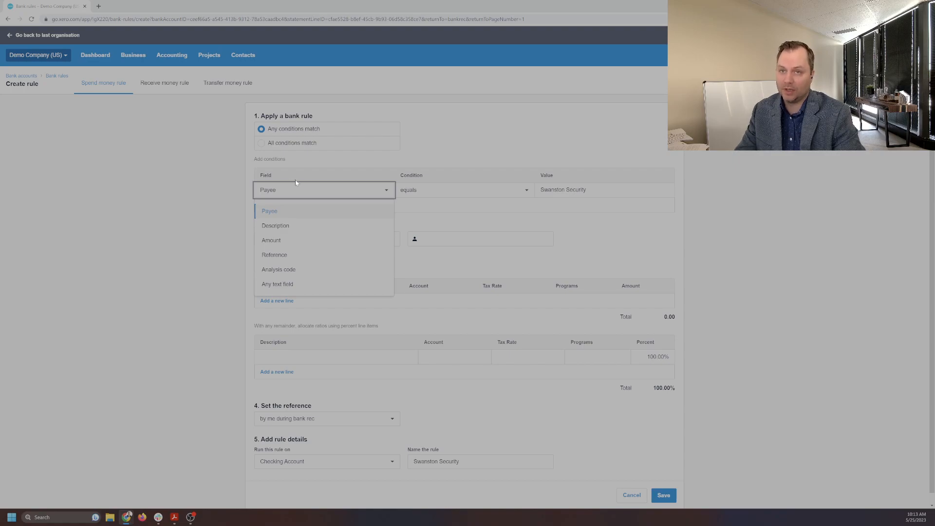
{"action": "left_click", "coordinate": [278, 285]}
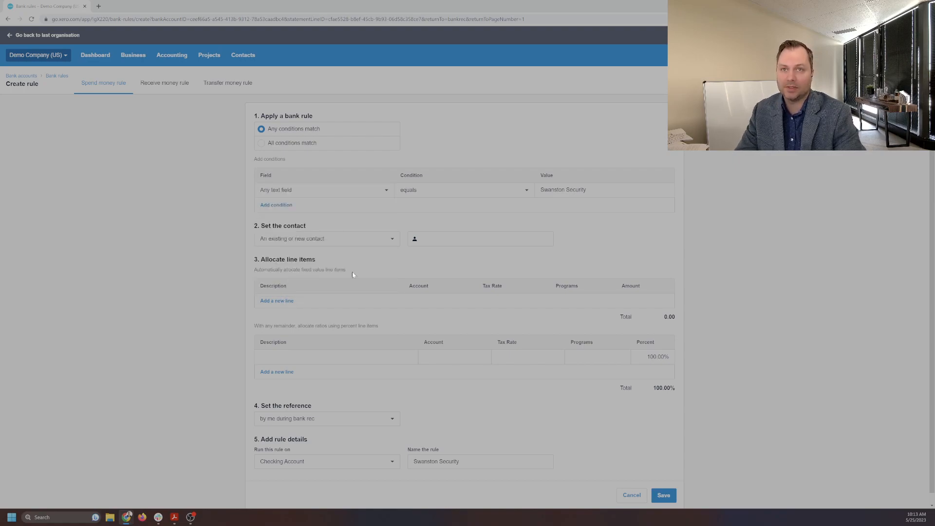
{"action": "left_click", "coordinate": [499, 200]}
{"action": "left_click", "coordinate": [424, 229]}
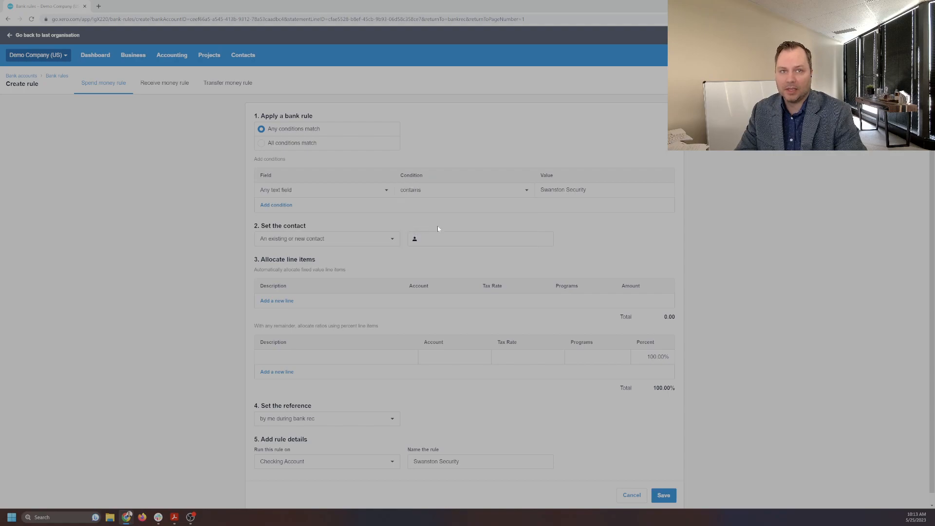
{"action": "key", "text": "Tab"}
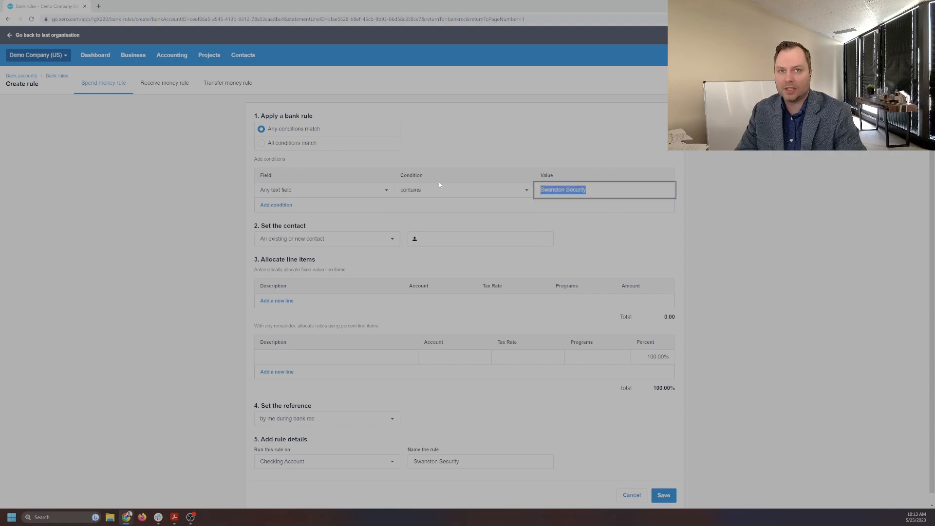
{"action": "left_click_drag", "start_coordinate": [539, 189], "coordinate": [588, 190]}
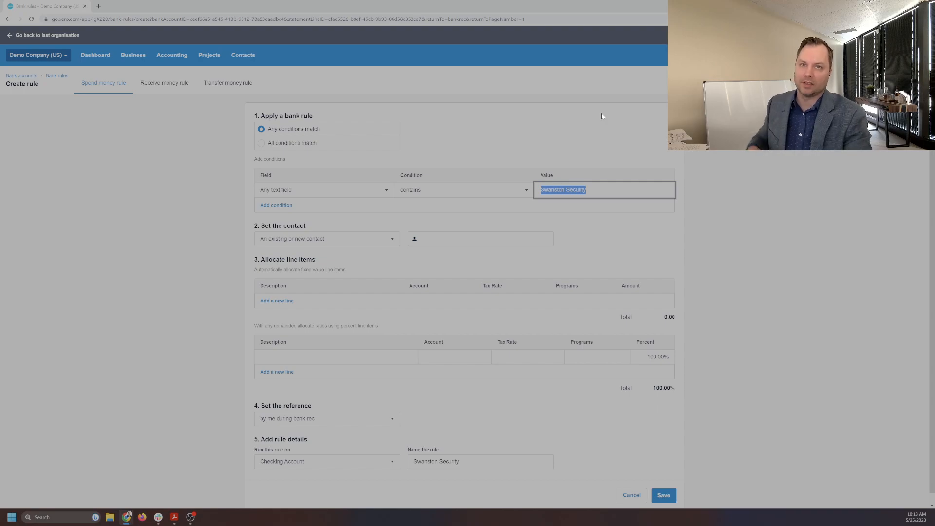
- Set the rule's contact to the existing contact Swanston Security
{"action": "left_click", "coordinate": [453, 238]}
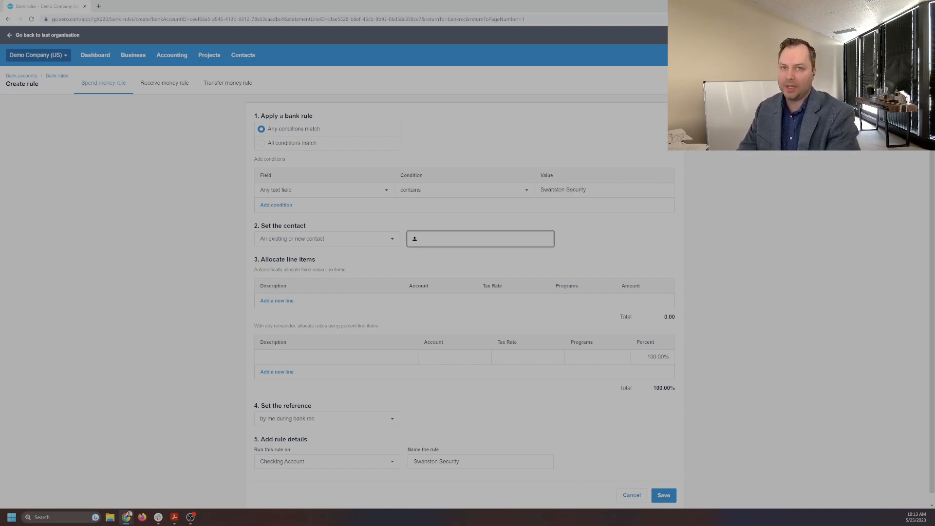
{"action": "type", "text": "Swa"}
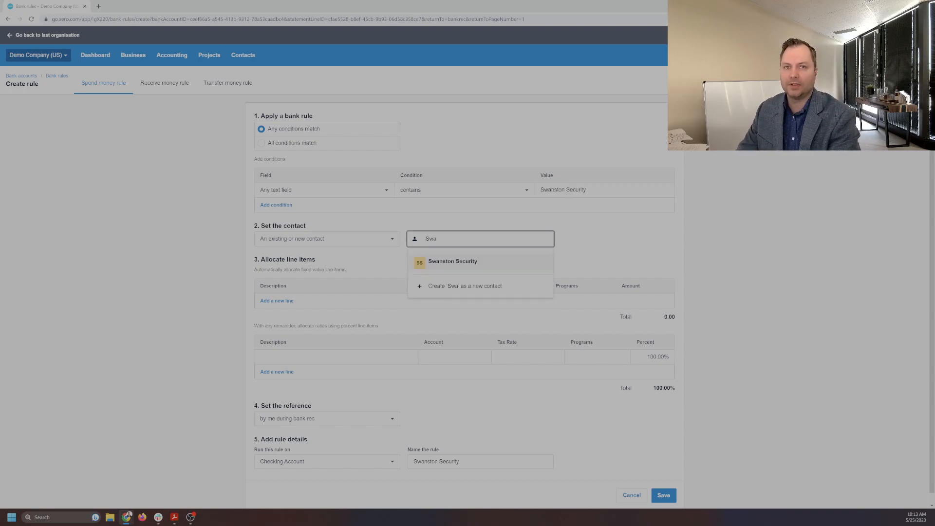
{"action": "left_click", "coordinate": [446, 262]}
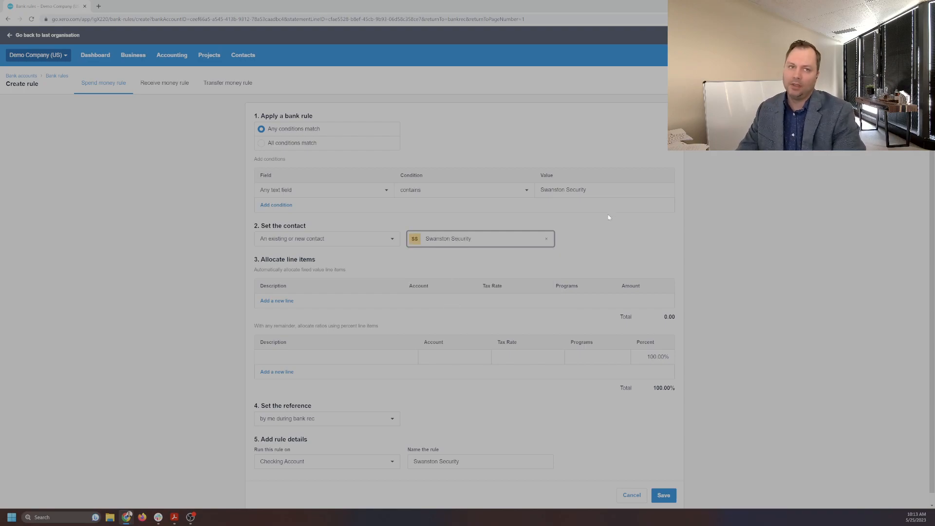
{"action": "scroll", "coordinate": [608, 217], "scroll_direction": "down", "scroll_amount": 1}
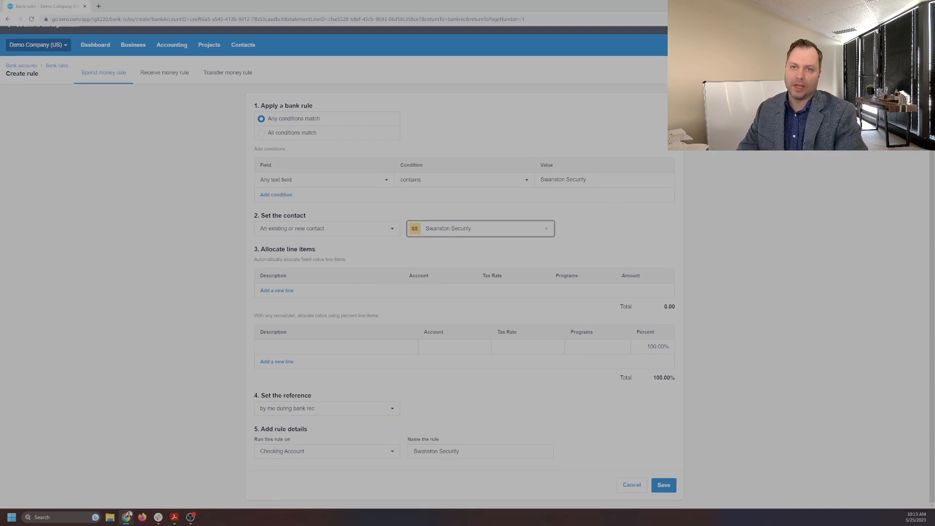
{"action": "left_click_drag", "start_coordinate": [268, 228], "coordinate": [564, 245]}
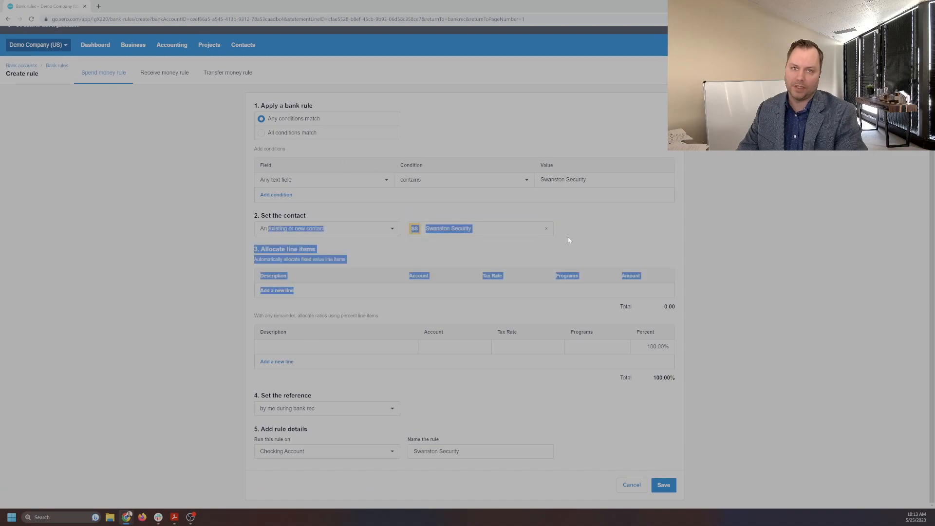
{"action": "left_click", "coordinate": [268, 266]}
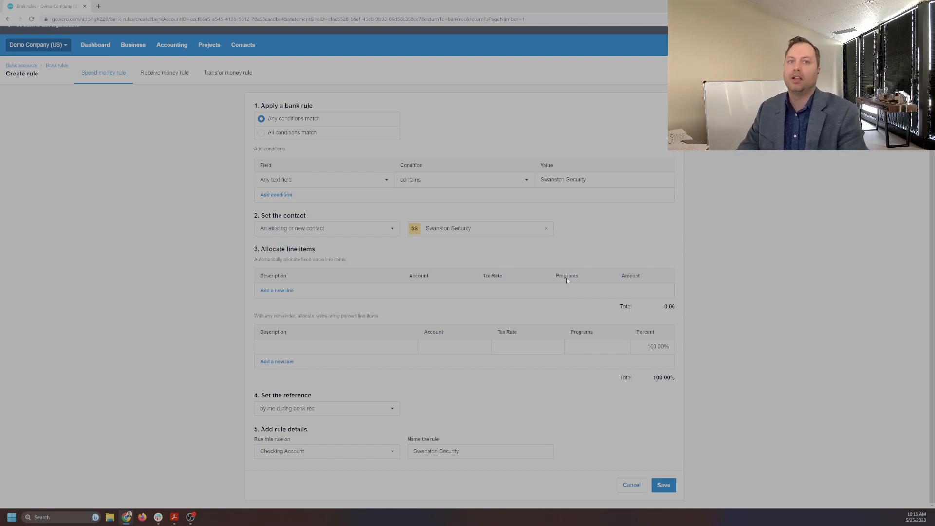
- Add two fixed-value line items and enter Downtown Office as the first one's description
{"action": "left_click", "coordinate": [272, 291]}
{"action": "left_click", "coordinate": [274, 306]}
{"action": "left_click", "coordinate": [278, 306]}
{"action": "left_click", "coordinate": [279, 290]}
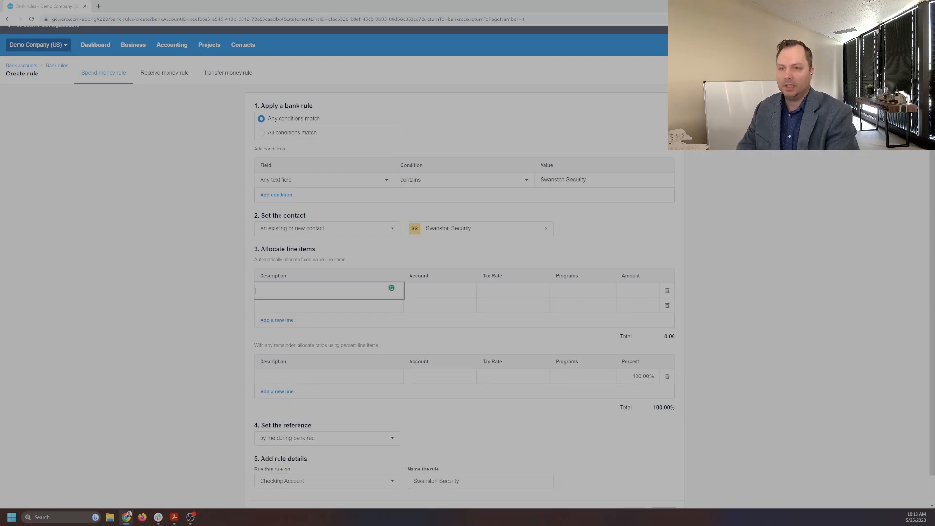
{"action": "type", "text": "D"}
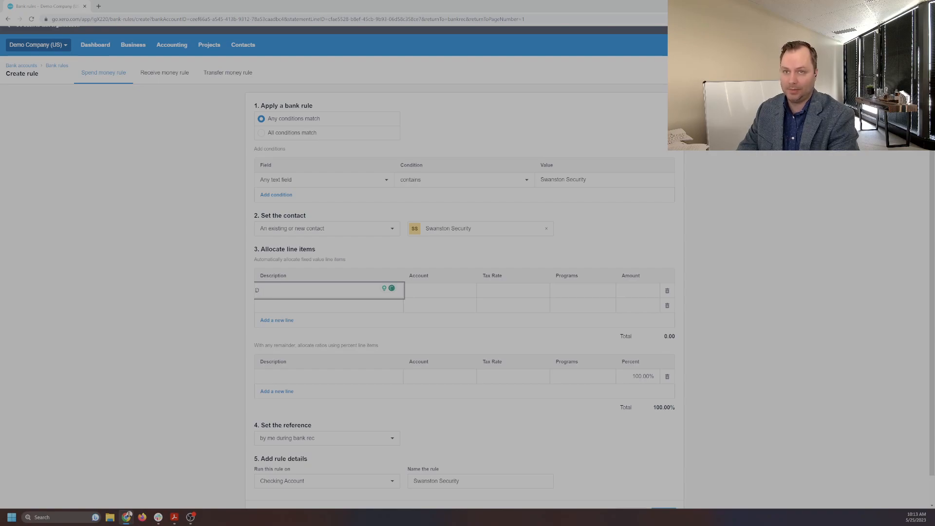
{"action": "type", "text": "oown"}
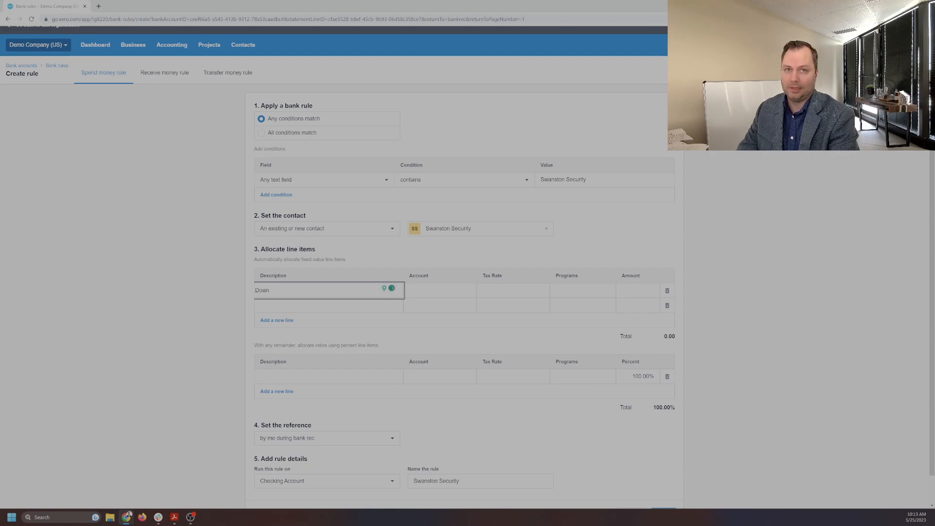
{"action": "type", "text": "town Office"}
{"action": "key", "text": "Tab"}
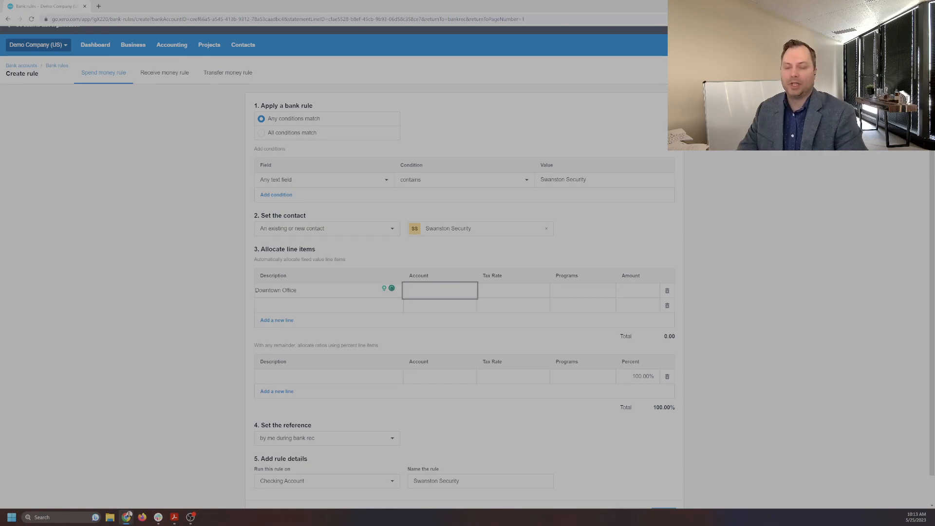
- Assign the account 652 - Office Expenses to the Downtown Office line item
{"action": "type", "text": "sup"}
{"action": "key", "text": "BackSpace"}
{"action": "key", "text": "BackSpace"}
{"action": "key", "text": "BackSpace"}
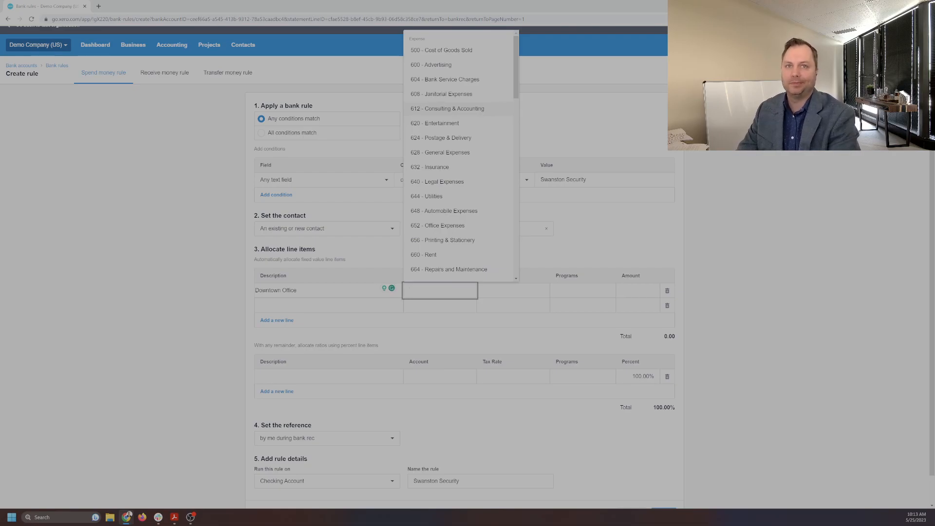
{"action": "type", "text": "off"}
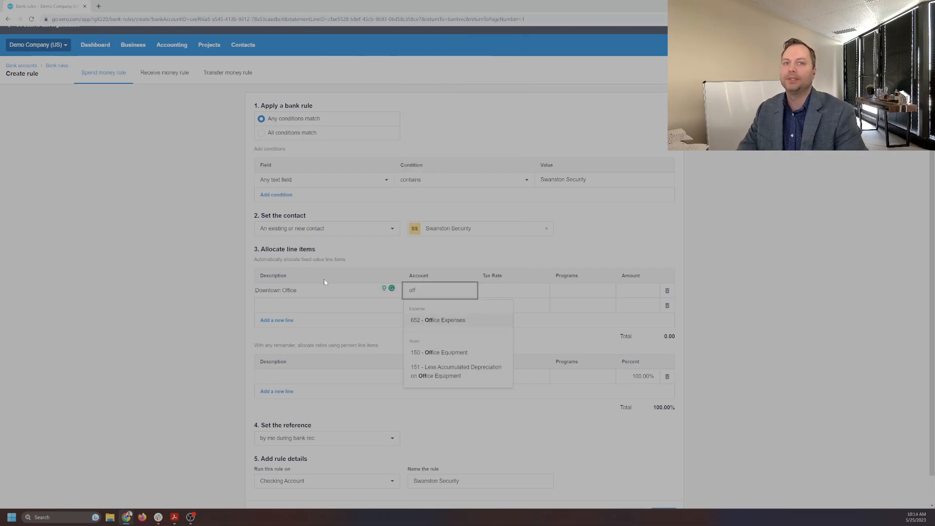
{"action": "left_click", "coordinate": [462, 322]}
- Set the Downtown Office line item's program to South and its amount to 100
{"action": "left_click", "coordinate": [633, 292]}
{"action": "left_click", "coordinate": [600, 292]}
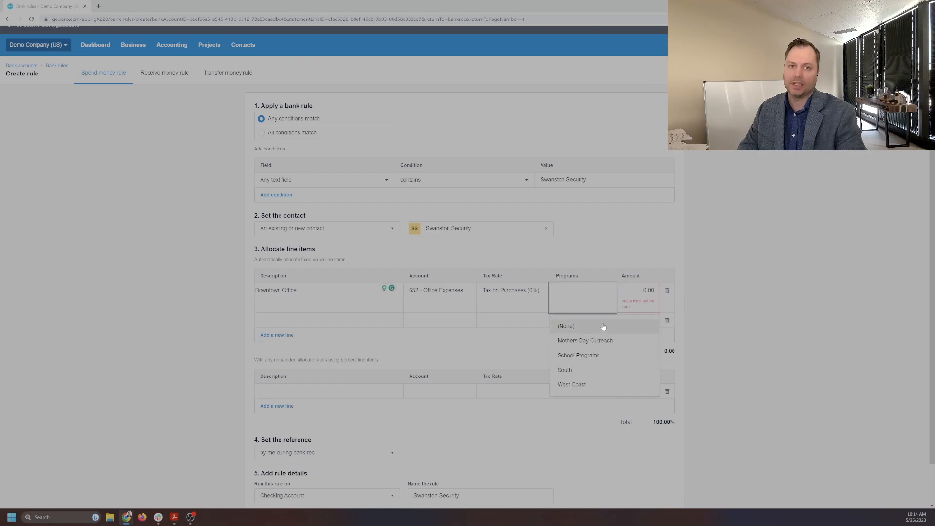
{"action": "key", "text": "Up"}
{"action": "key", "text": "Return"}
{"action": "key", "text": "Tab"}
{"action": "type", "text": "100"}
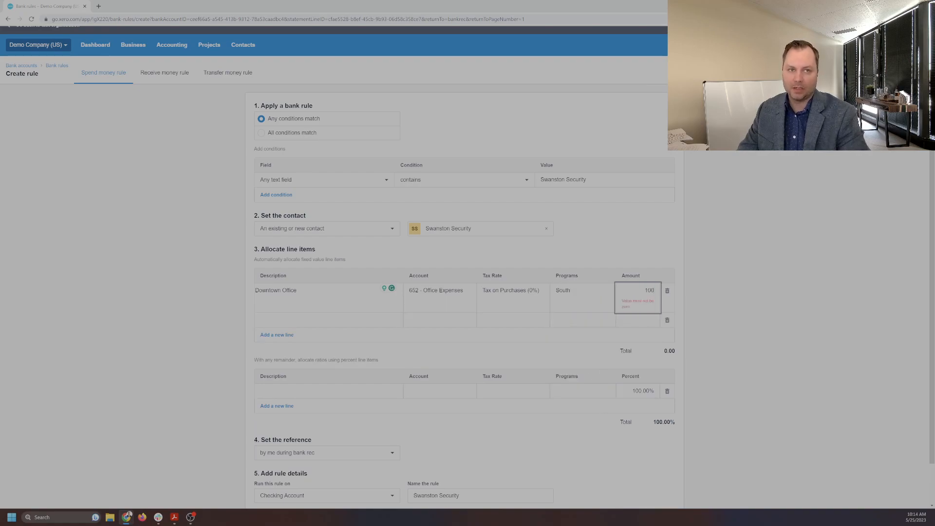
{"action": "key", "text": "Tab"}
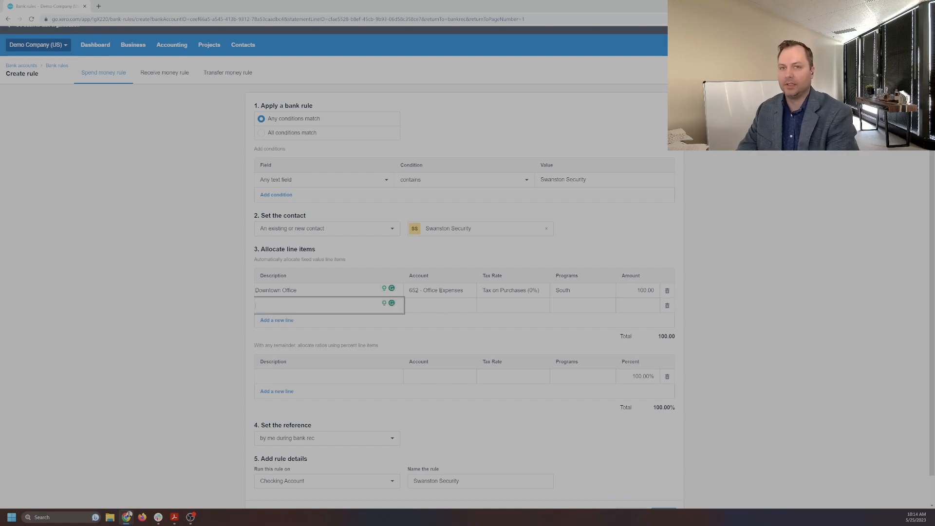
{"action": "type", "text": "Ne"}
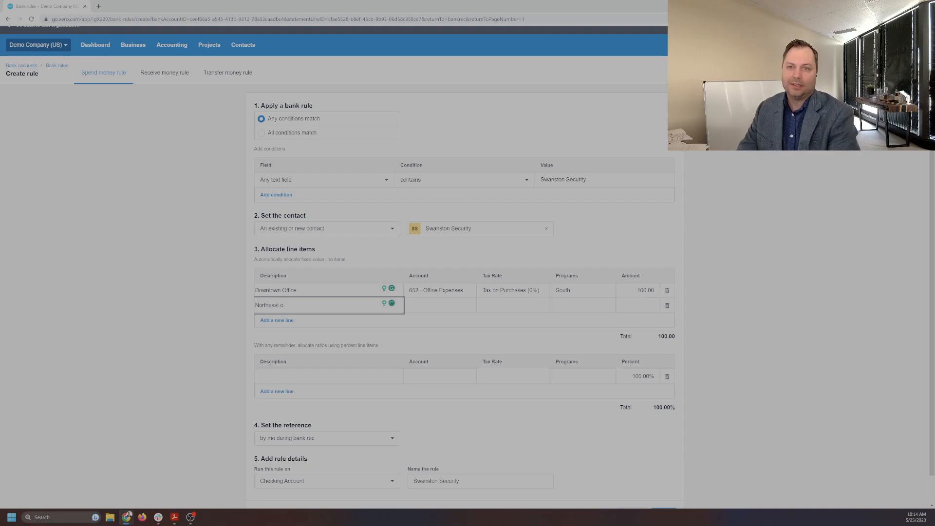
{"action": "type", "text": "ortheast Office"}
{"action": "key", "text": "Tab"}
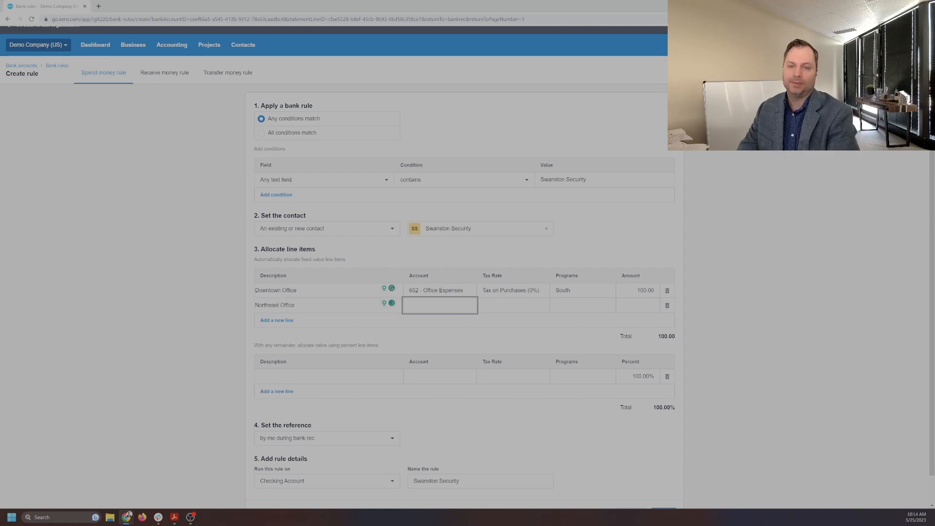
{"action": "type", "text": "652"}
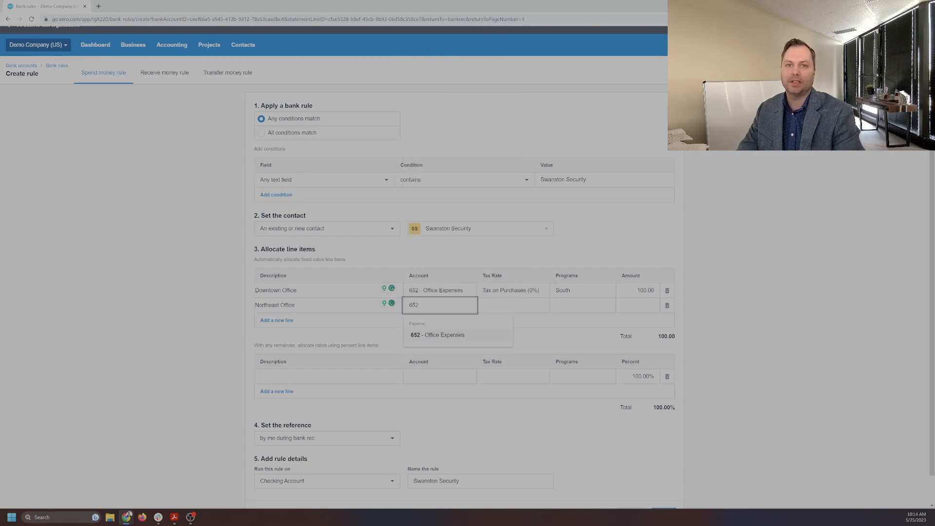
{"action": "left_click", "coordinate": [495, 335]}
{"action": "left_click", "coordinate": [583, 304]}
{"action": "left_click", "coordinate": [593, 385]}
{"action": "left_click", "coordinate": [667, 306]}
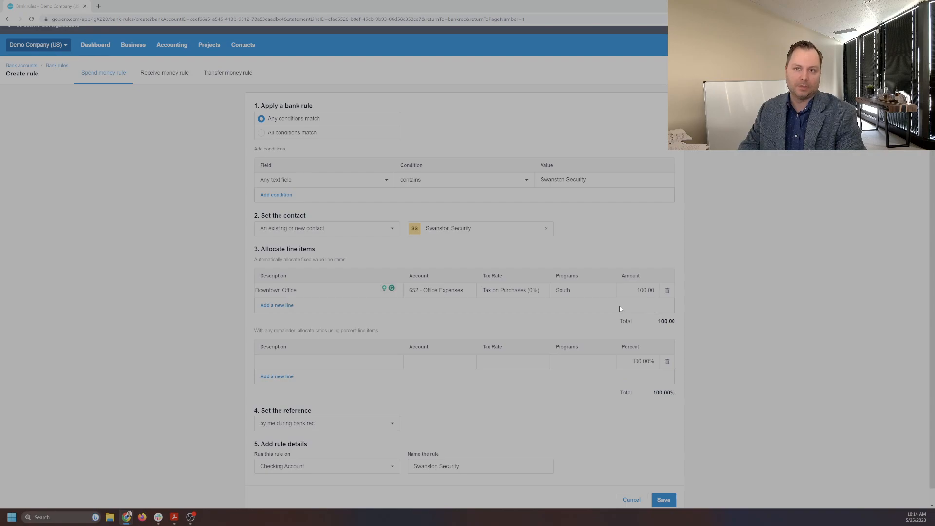
- Add a second fixed-value line item with the description Southeast Office
{"action": "left_click", "coordinate": [276, 305]}
{"action": "left_click", "coordinate": [292, 305]}
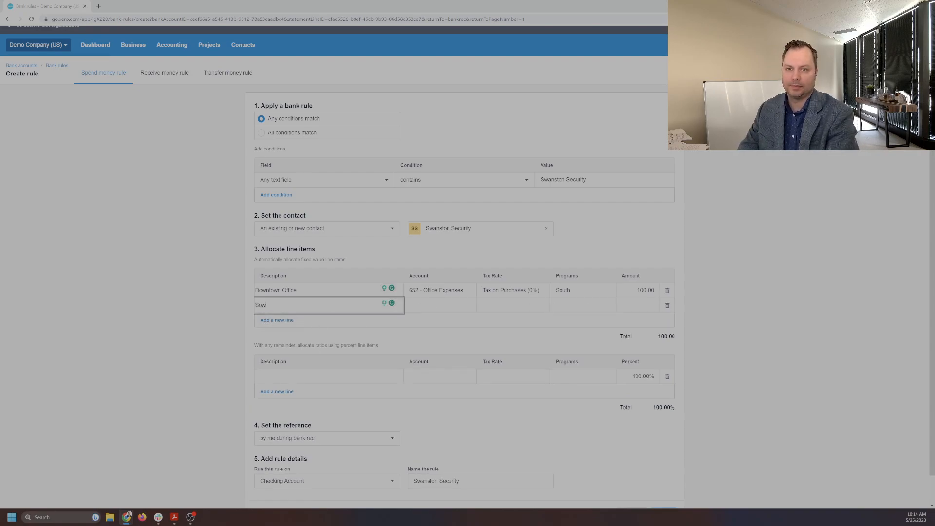
{"action": "type", "text": "Southeast Office"}
{"action": "key", "text": "Tab"}
- Assign the account 652 - Office Expenses to the Southeast Office line item
{"action": "type", "text": "652"}
{"action": "key", "text": "Tab"}
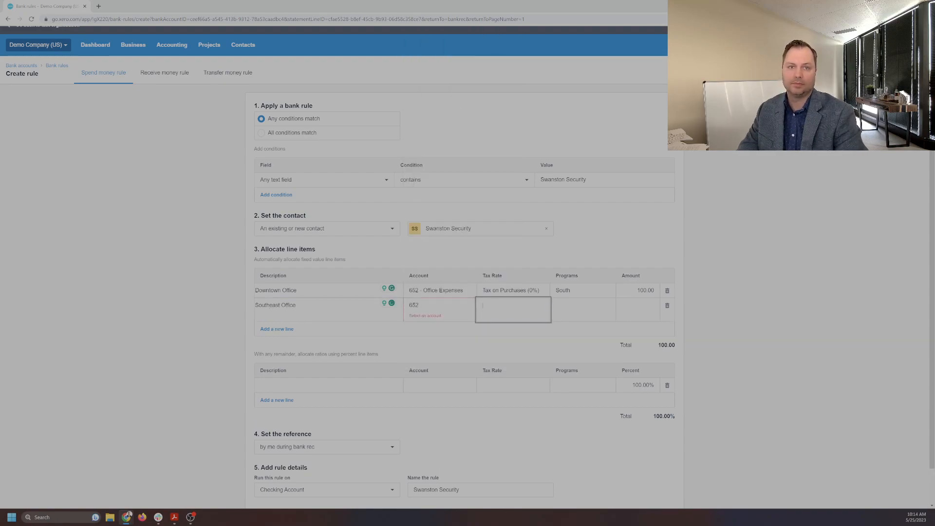
{"action": "key", "text": "shift+Tab"}
{"action": "type", "text": "652"}
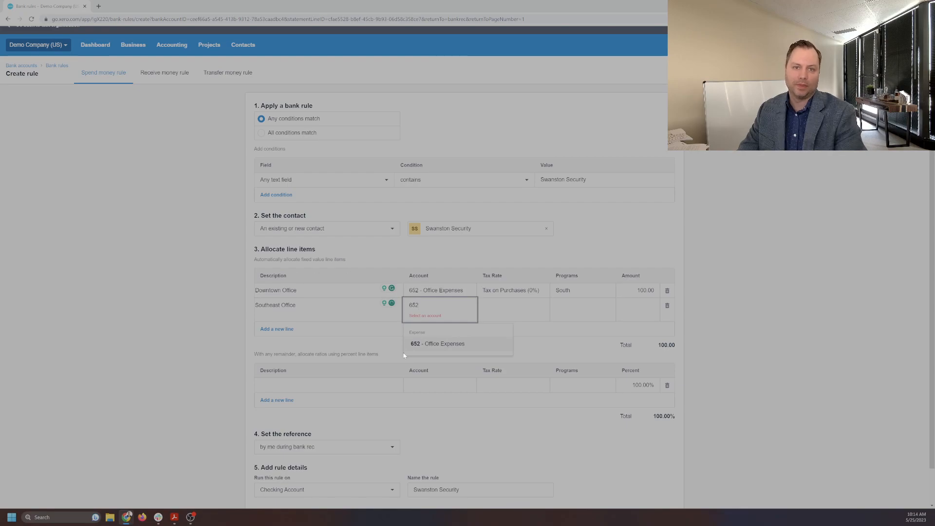
{"action": "left_click", "coordinate": [460, 345]}
- Set the Southeast Office line item's program to West Coast and its amount to 100
{"action": "left_click", "coordinate": [565, 307]}
{"action": "left_click", "coordinate": [581, 384]}
{"action": "left_click", "coordinate": [635, 307]}
{"action": "type", "text": "100"}
{"action": "key", "text": "Tab"}
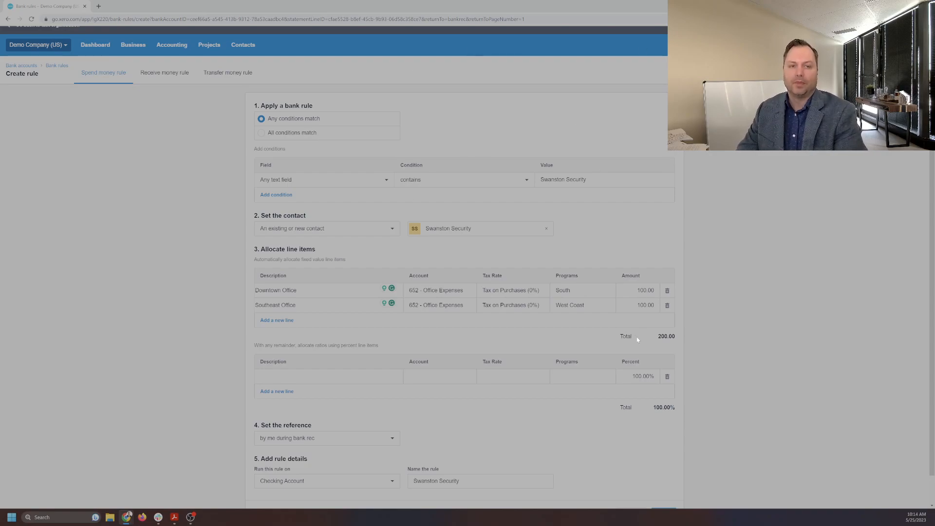
{"action": "left_click", "coordinate": [362, 316]}
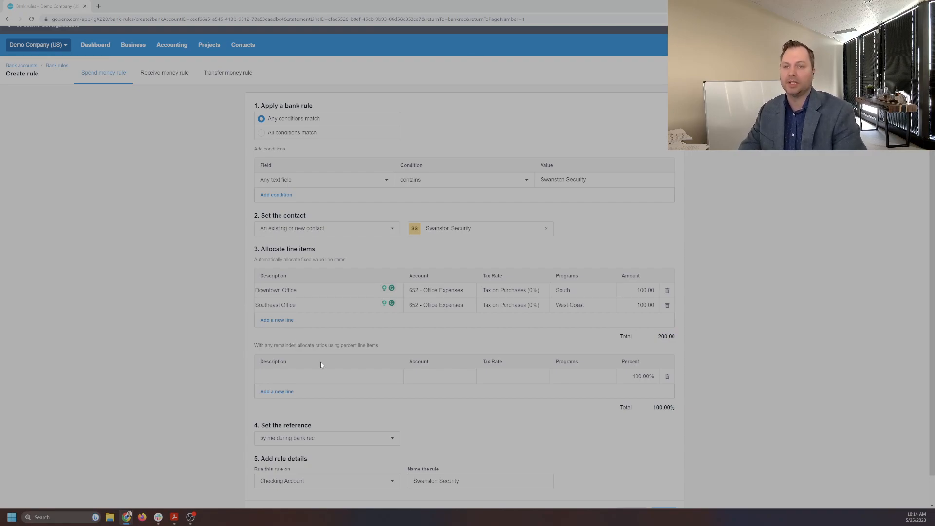
- Set the percent line item's account to 652 - Office Expenses and its program to School Programs
{"action": "left_click", "coordinate": [328, 377]}
{"action": "key", "text": "Tab"}
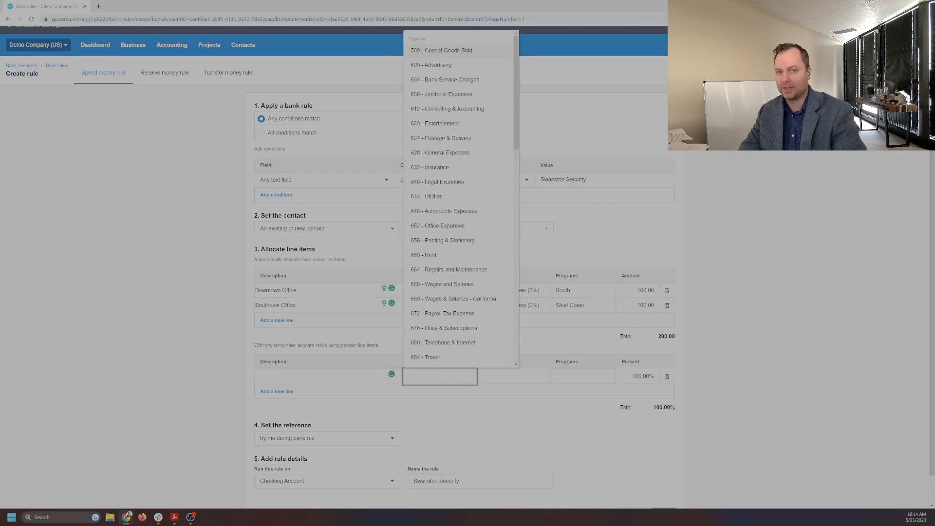
{"action": "type", "text": "off"}
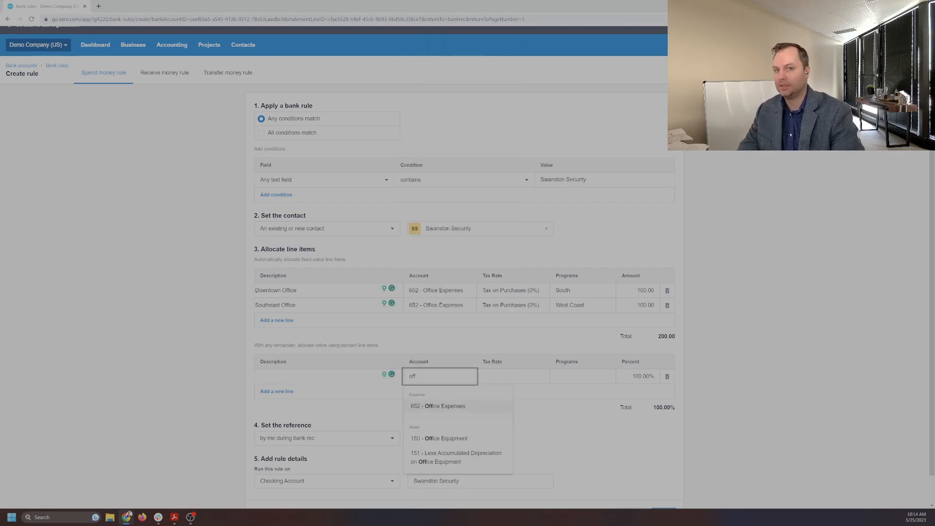
{"action": "left_click", "coordinate": [439, 406]}
{"action": "left_click", "coordinate": [579, 376]}
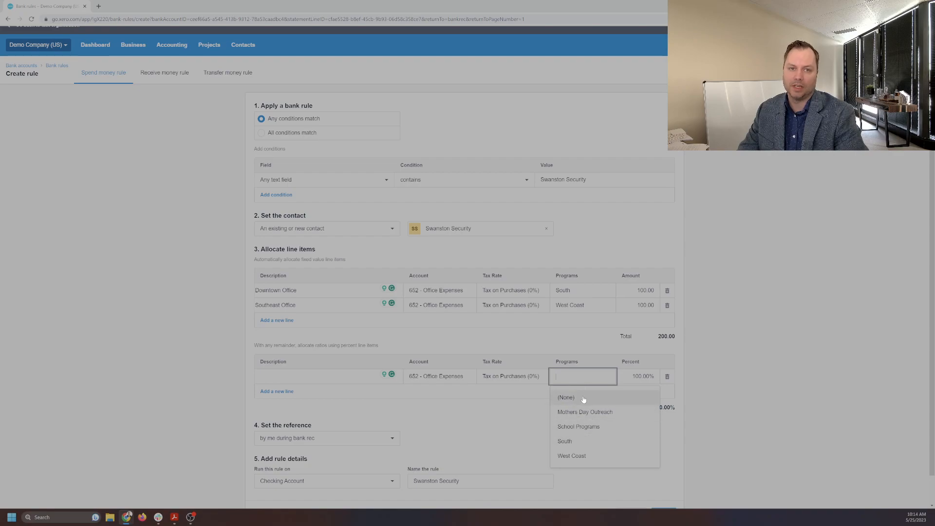
{"action": "left_click", "coordinate": [579, 427]}
{"action": "left_click", "coordinate": [519, 428]}
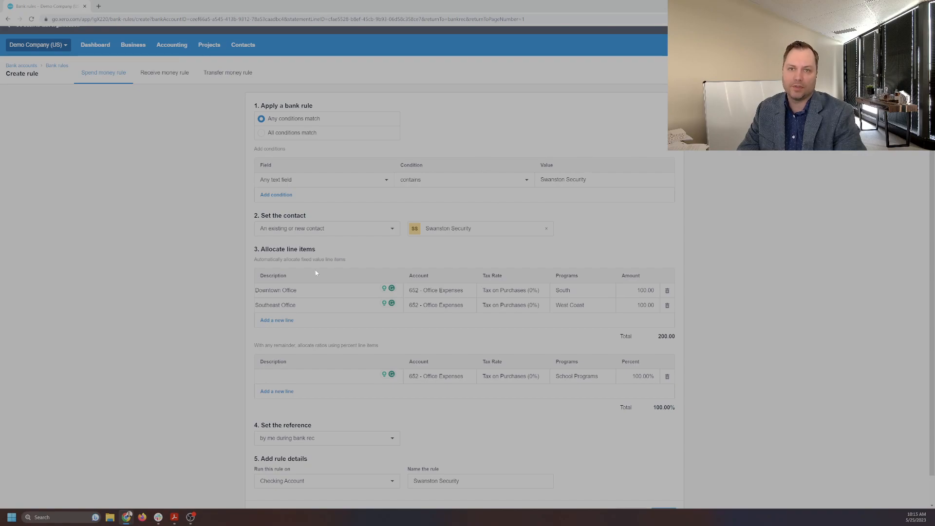
{"action": "left_click_drag", "start_coordinate": [255, 274], "coordinate": [466, 291]}
{"action": "left_click_drag", "start_coordinate": [727, 315], "coordinate": [718, 430]}
{"action": "left_click", "coordinate": [654, 443]}
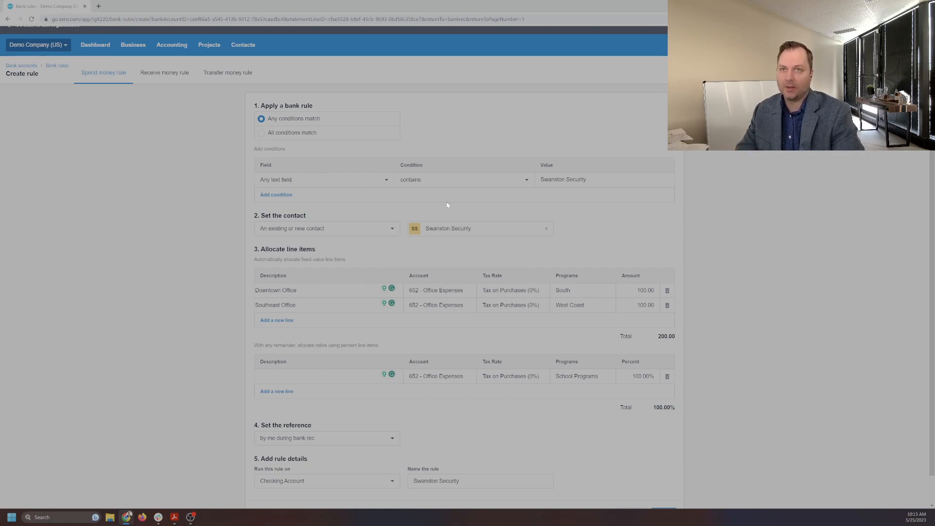
- Delete the percent line item and make the rule apply only when all conditions match
{"action": "left_click", "coordinate": [667, 376]}
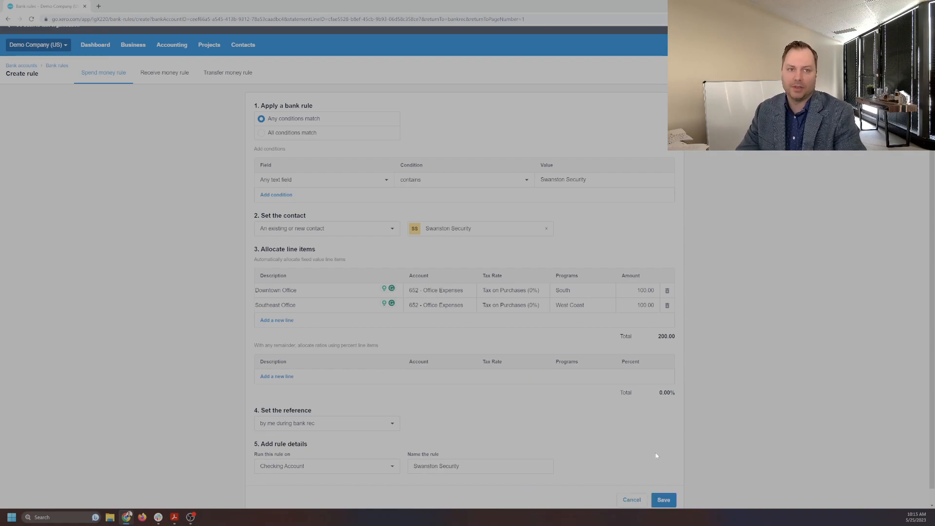
{"action": "left_click", "coordinate": [262, 133]}
- Add a second rule condition requiring the amount to equal 200
{"action": "left_click", "coordinate": [283, 194]}
{"action": "left_click", "coordinate": [292, 195]}
{"action": "left_click", "coordinate": [276, 245]}
{"action": "left_click", "coordinate": [428, 196]}
{"action": "left_click", "coordinate": [429, 196]}
{"action": "key", "text": "Tab"}
{"action": "type", "text": "2"}
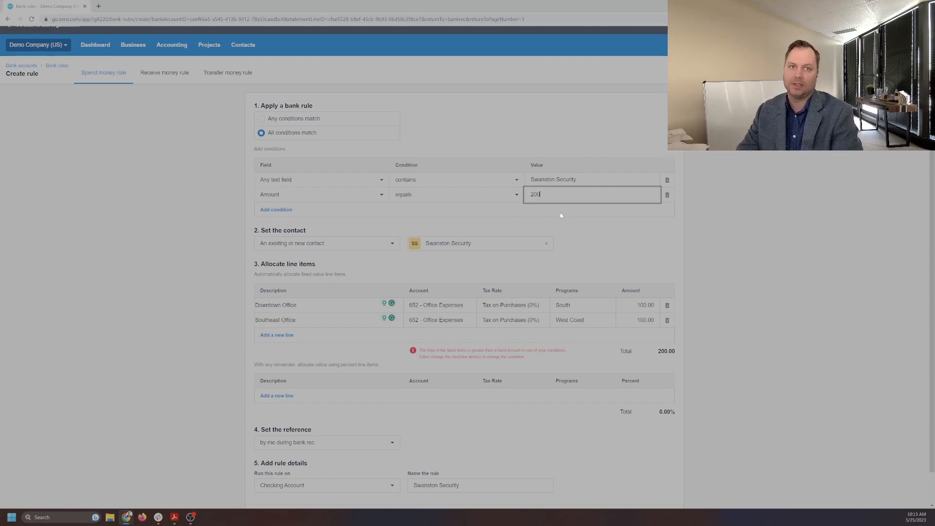
{"action": "left_click", "coordinate": [577, 236]}
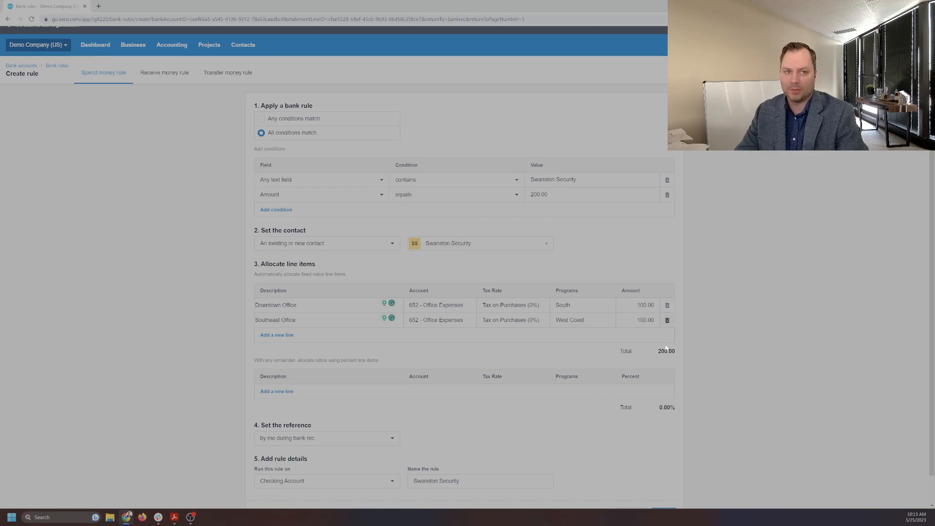
- Compare the fixed line items' total with the value of the amount condition
{"action": "left_click_drag", "start_coordinate": [657, 351], "coordinate": [679, 354]}
{"action": "left_click_drag", "start_coordinate": [553, 195], "coordinate": [496, 196]}
{"action": "left_click", "coordinate": [646, 234]}
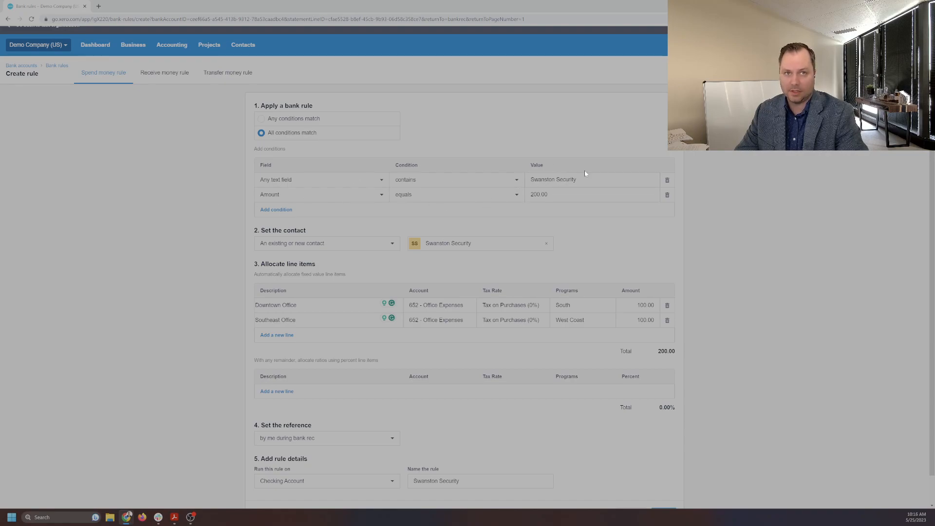
{"action": "left_click_drag", "start_coordinate": [553, 195], "coordinate": [486, 199]}
{"action": "right_click", "coordinate": [486, 198]}
{"action": "left_click", "coordinate": [552, 218]}
{"action": "left_click", "coordinate": [316, 140]}
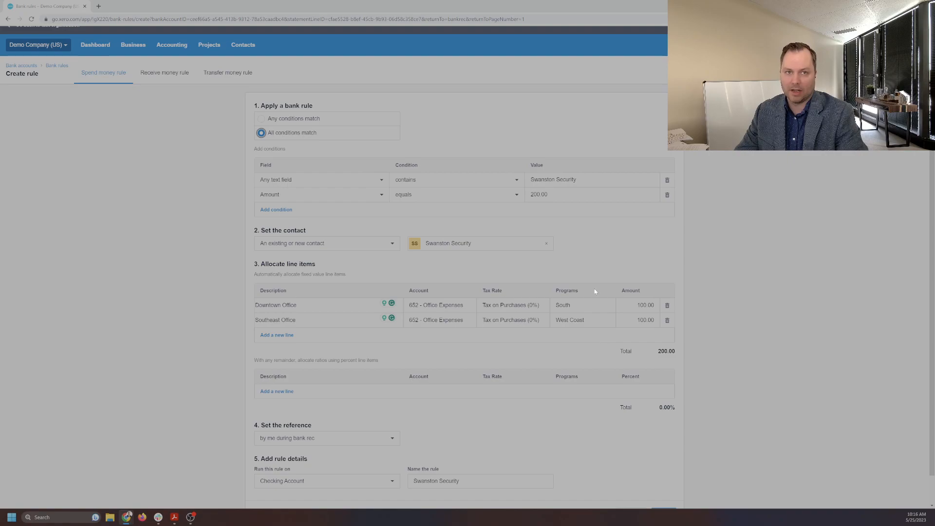
- Save the bank rule and start another one from the 59.55 Swanston Security statement line
{"action": "scroll", "coordinate": [600, 460], "scroll_direction": "down", "scroll_amount": 1}
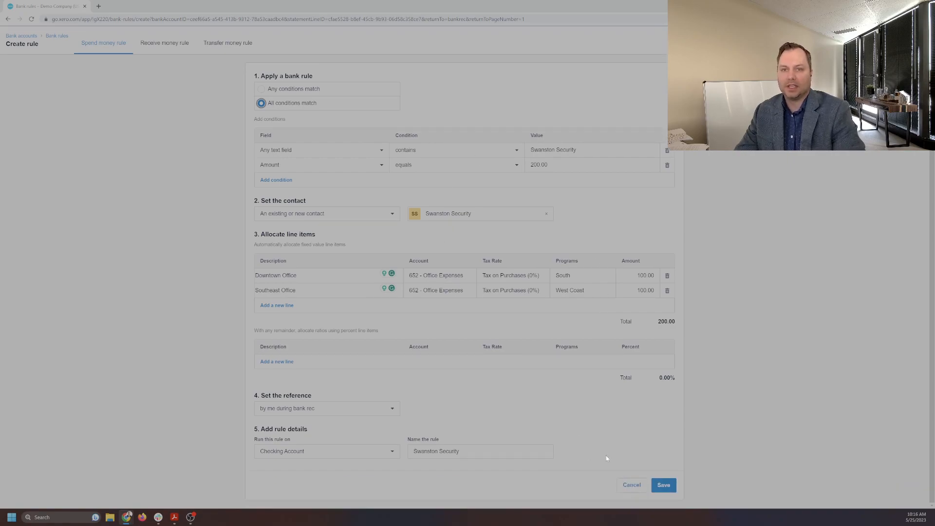
{"action": "left_click", "coordinate": [661, 485]}
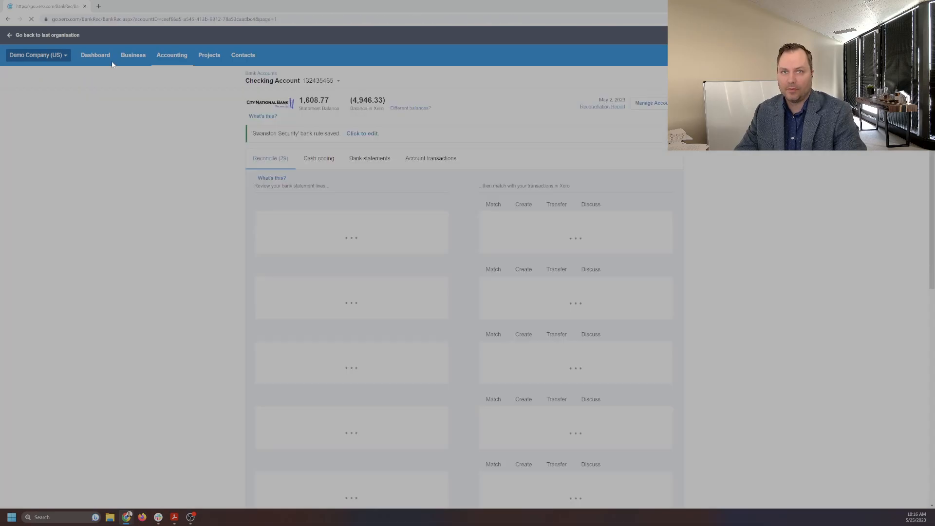
{"action": "scroll", "coordinate": [328, 251], "scroll_direction": "down", "scroll_amount": 8}
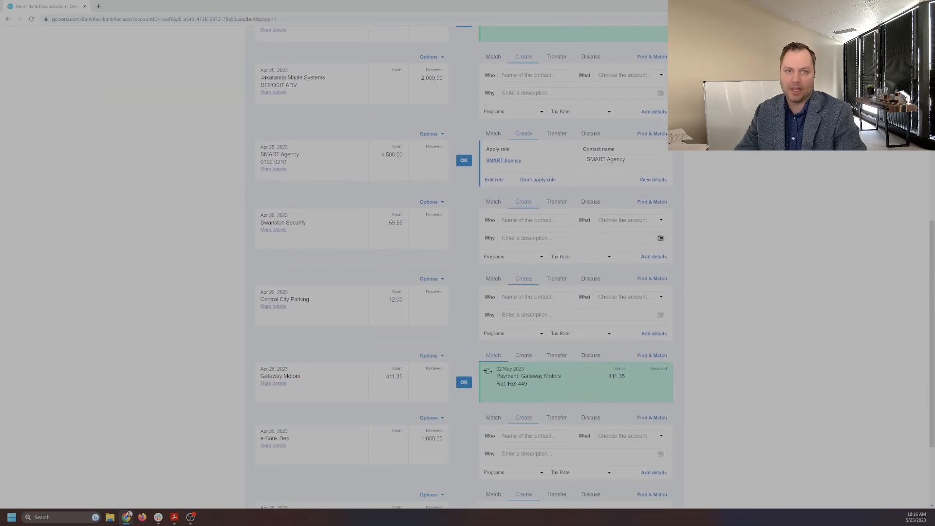
{"action": "left_click", "coordinate": [429, 201]}
{"action": "left_click", "coordinate": [438, 218]}
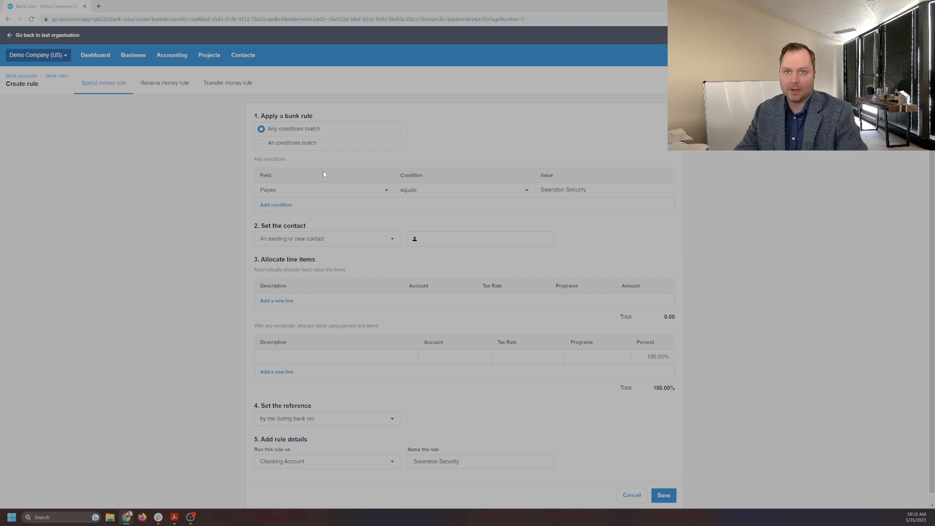
- Change the new rule's condition to any text field that contains Swanston Security
{"action": "left_click", "coordinate": [326, 193]}
{"action": "left_click", "coordinate": [437, 191]}
{"action": "left_click", "coordinate": [419, 239]}
{"action": "left_click", "coordinate": [347, 189]}
{"action": "left_click", "coordinate": [278, 284]}
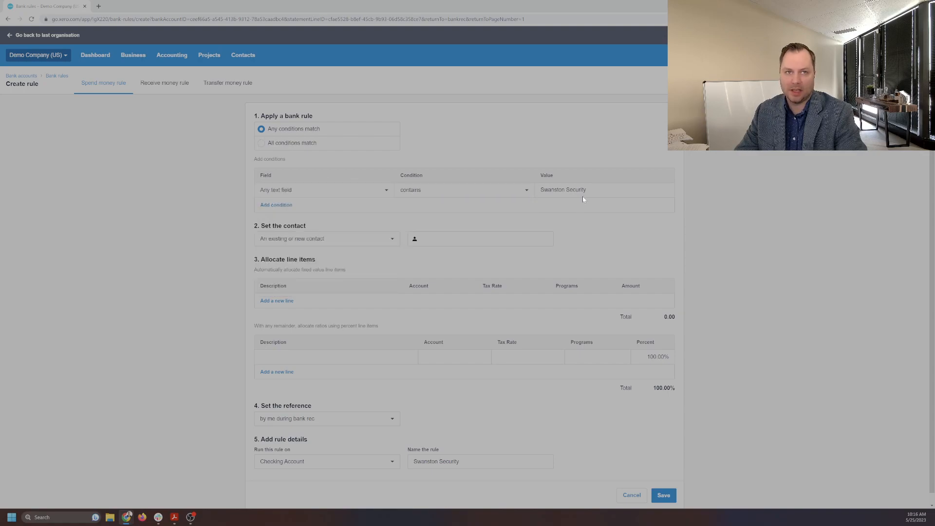
- Set the new rule's contact to the existing contact Swanston Security
{"action": "left_click", "coordinate": [587, 194]}
{"action": "left_click", "coordinate": [487, 239]}
{"action": "key", "text": "ctrl+v"}
{"action": "left_click", "coordinate": [464, 263]}
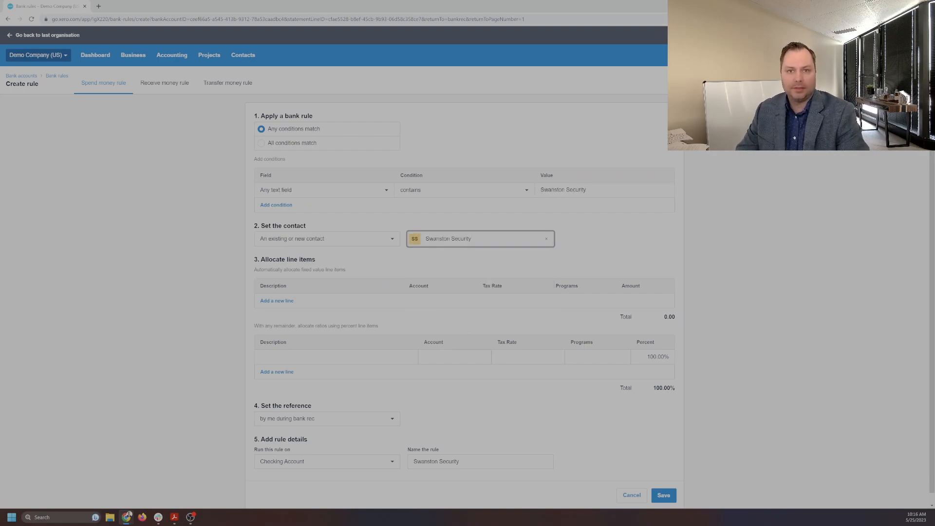
- Allocate the 100% line to account 612 - Consulting & Accounting with the program South, and save the rule
{"action": "left_click", "coordinate": [449, 360]}
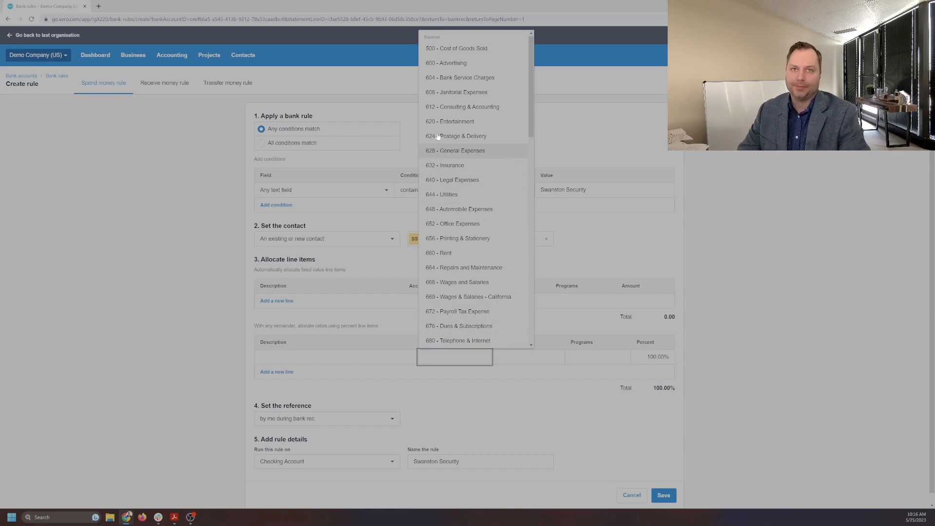
{"action": "left_click", "coordinate": [466, 108]}
{"action": "left_click", "coordinate": [596, 357]}
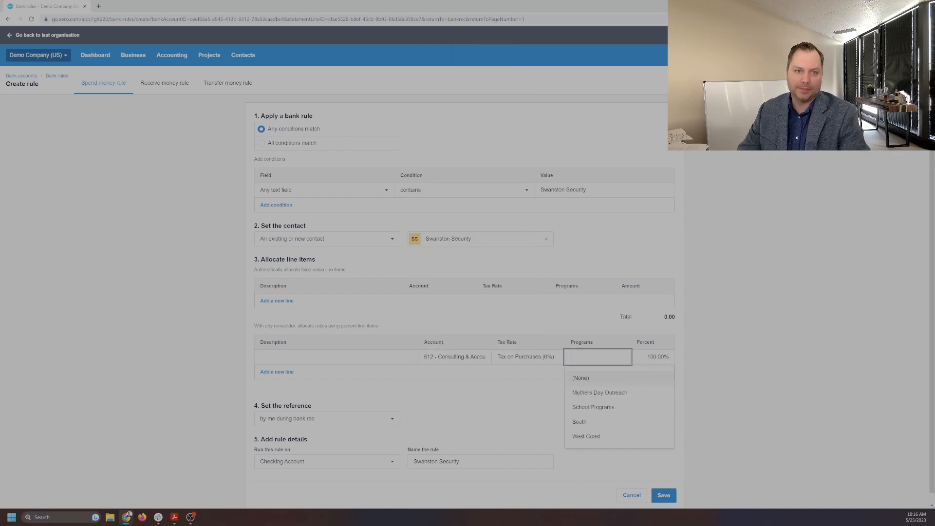
{"action": "left_click", "coordinate": [584, 422]}
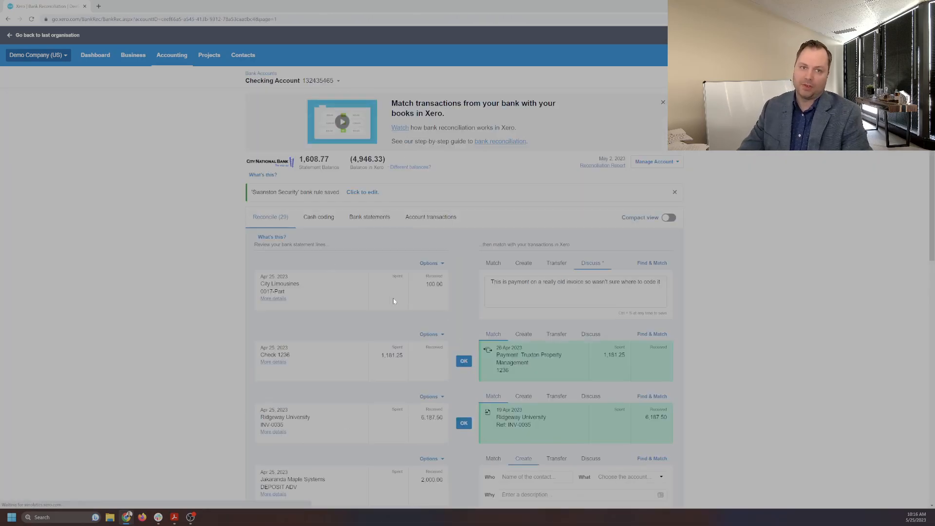
- Open the list of bank rules from the checking account's management options
{"action": "scroll", "coordinate": [389, 292], "scroll_direction": "down", "scroll_amount": 10}
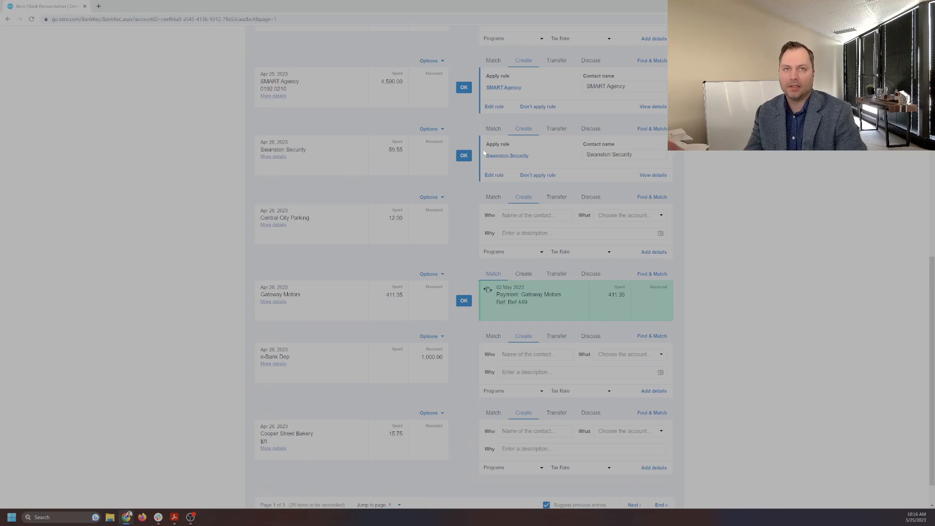
{"action": "scroll", "coordinate": [432, 255], "scroll_direction": "up", "scroll_amount": 3}
{"action": "scroll", "coordinate": [431, 255], "scroll_direction": "up", "scroll_amount": 5}
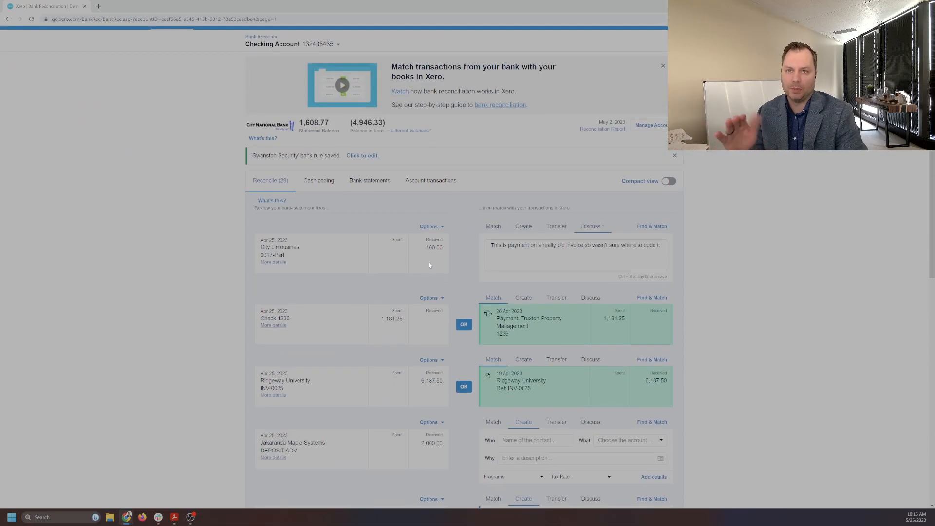
{"action": "left_click", "coordinate": [658, 126]}
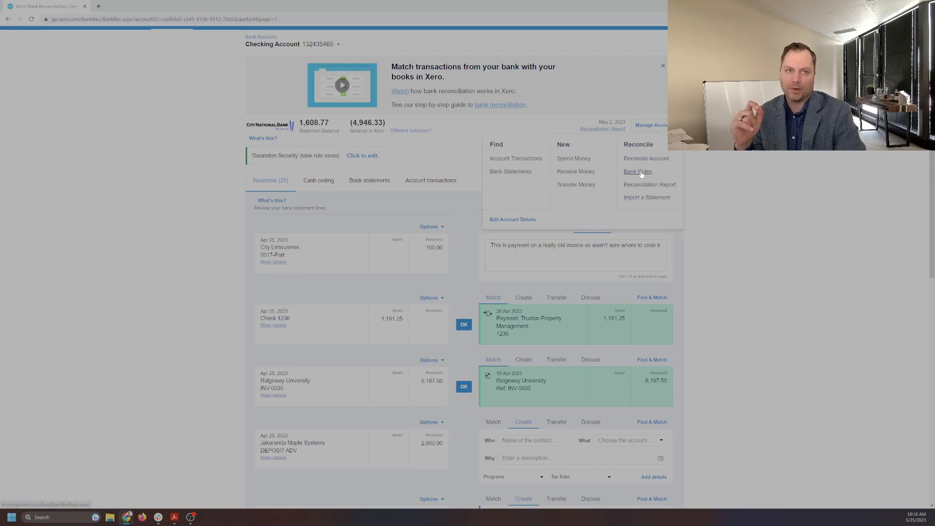
{"action": "left_click", "coordinate": [655, 127]}
{"action": "left_click", "coordinate": [661, 128]}
{"action": "left_click", "coordinate": [626, 171]}
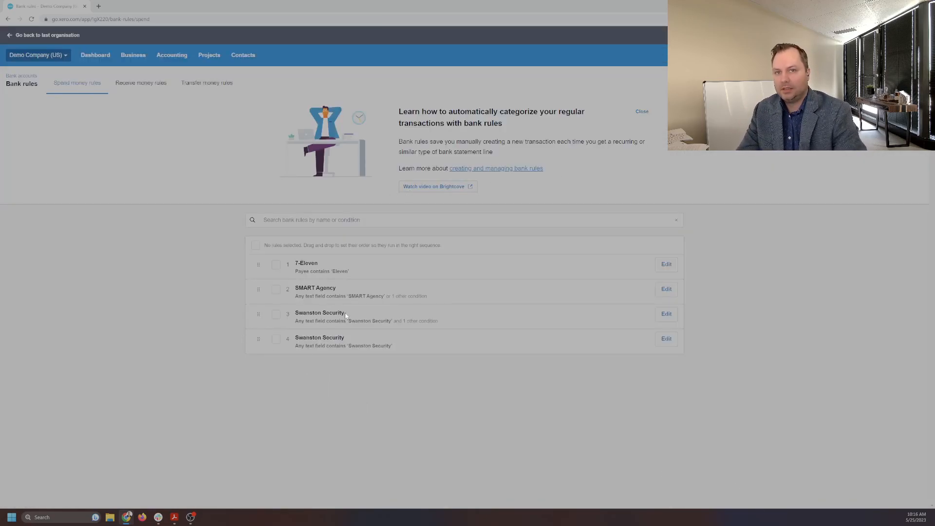
- Move the single-condition Swanston Security rule above the Swanston Security rule that has an extra condition
{"action": "left_click_drag", "start_coordinate": [295, 312], "coordinate": [345, 313]}
{"action": "left_click_drag", "start_coordinate": [293, 336], "coordinate": [352, 346]}
{"action": "left_click", "coordinate": [351, 349]}
{"action": "left_click_drag", "start_coordinate": [295, 346], "coordinate": [392, 345]}
{"action": "left_click_drag", "start_coordinate": [298, 321], "coordinate": [463, 327]}
{"action": "left_click", "coordinate": [463, 327]}
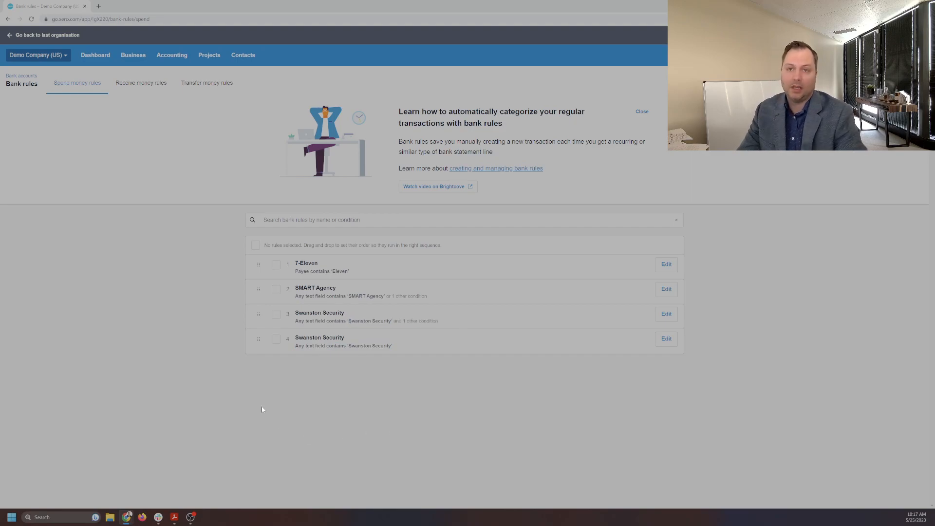
{"action": "left_click_drag", "start_coordinate": [250, 338], "coordinate": [251, 318]}
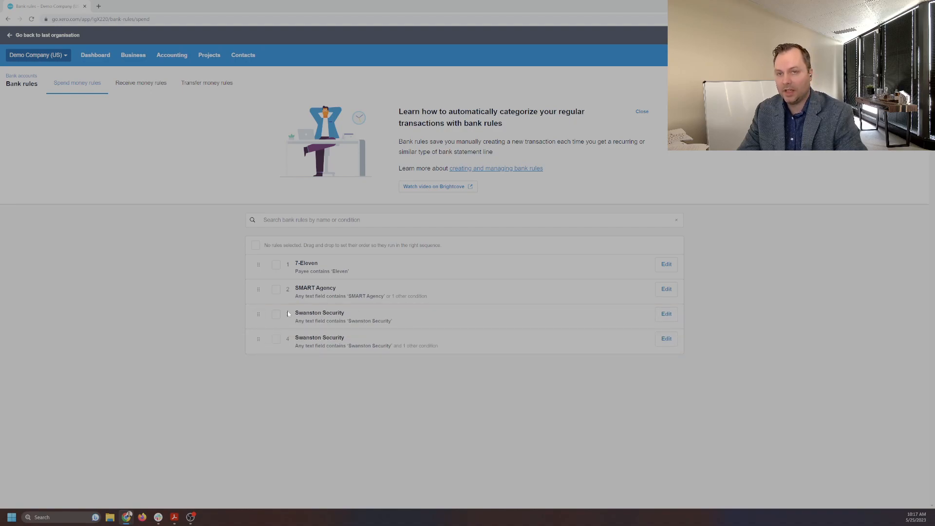
- Compare the conditions and running order of the two Swanston Security rules
{"action": "mouse_move", "coordinate": [290, 312]}
{"action": "left_mouse_down"}
{"action": "mouse_move", "coordinate": [357, 312]}
{"action": "mouse_move", "coordinate": [289, 312]}
{"action": "left_mouse_up"}
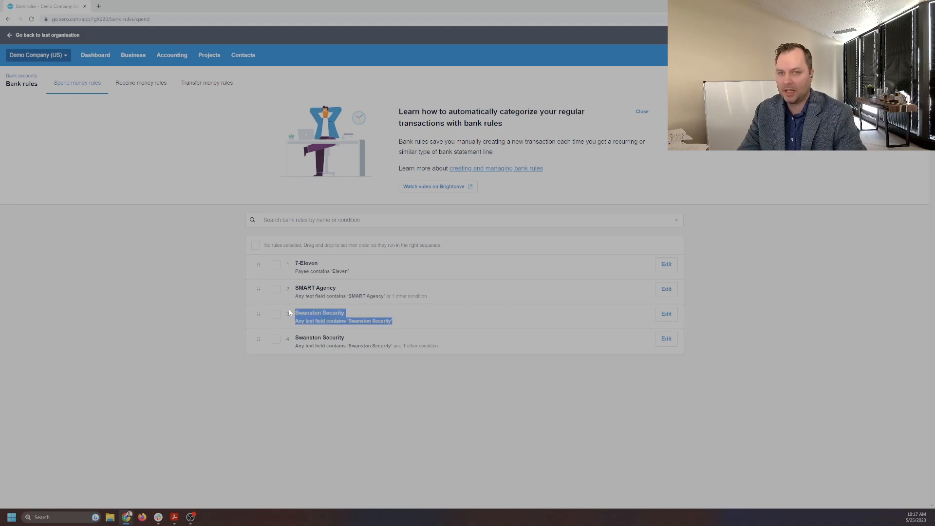
{"action": "left_click", "coordinate": [356, 346]}
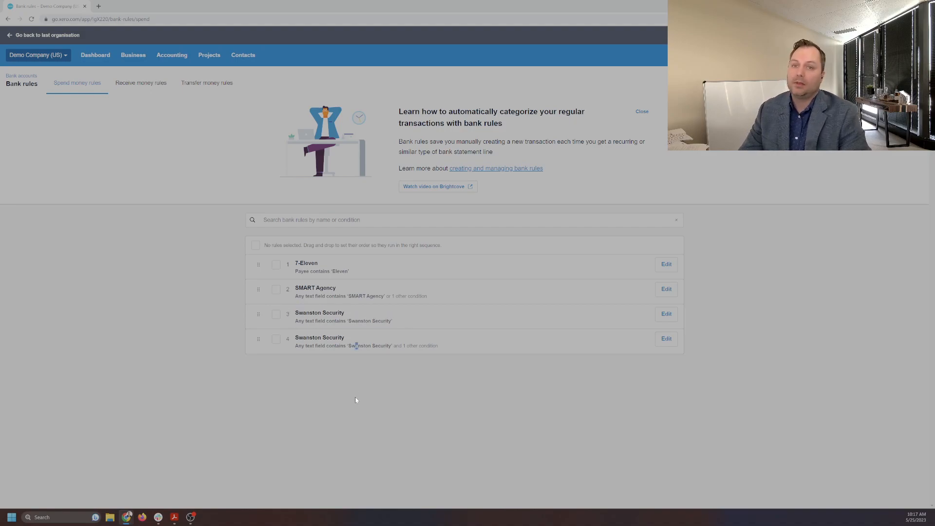
{"action": "mouse_move", "coordinate": [293, 337]}
{"action": "left_mouse_down"}
{"action": "mouse_move", "coordinate": [393, 347]}
{"action": "mouse_move", "coordinate": [304, 338]}
{"action": "left_mouse_up"}
{"action": "left_click", "coordinate": [440, 363]}
{"action": "left_click", "coordinate": [432, 342]}
{"action": "mouse_move", "coordinate": [432, 342]}
{"action": "left_mouse_down"}
{"action": "mouse_move", "coordinate": [303, 338]}
{"action": "mouse_move", "coordinate": [440, 346]}
{"action": "left_mouse_up"}
{"action": "left_click", "coordinate": [432, 342]}
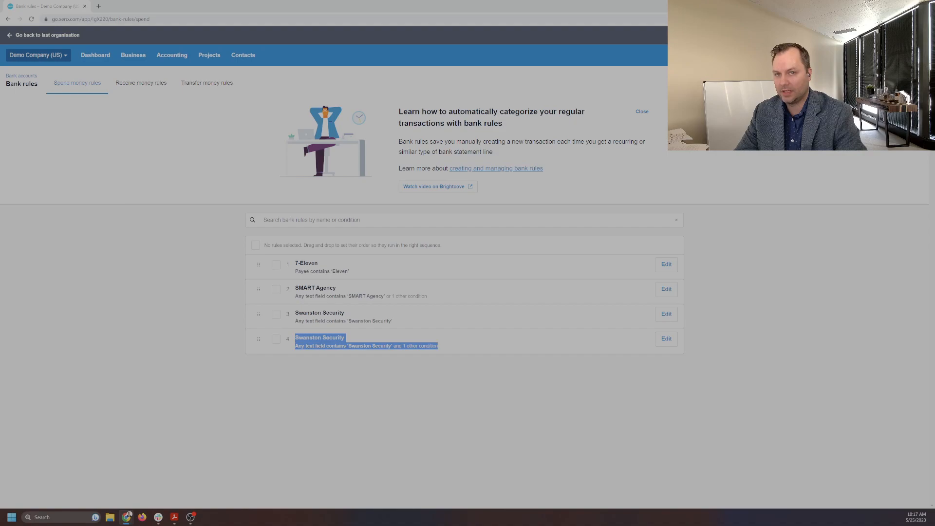
- Move the Swanston Security rule with the extra condition back above the single-condition one
{"action": "left_click", "coordinate": [431, 359]}
{"action": "left_click_drag", "start_coordinate": [404, 316], "coordinate": [302, 314]}
{"action": "left_click", "coordinate": [292, 313]}
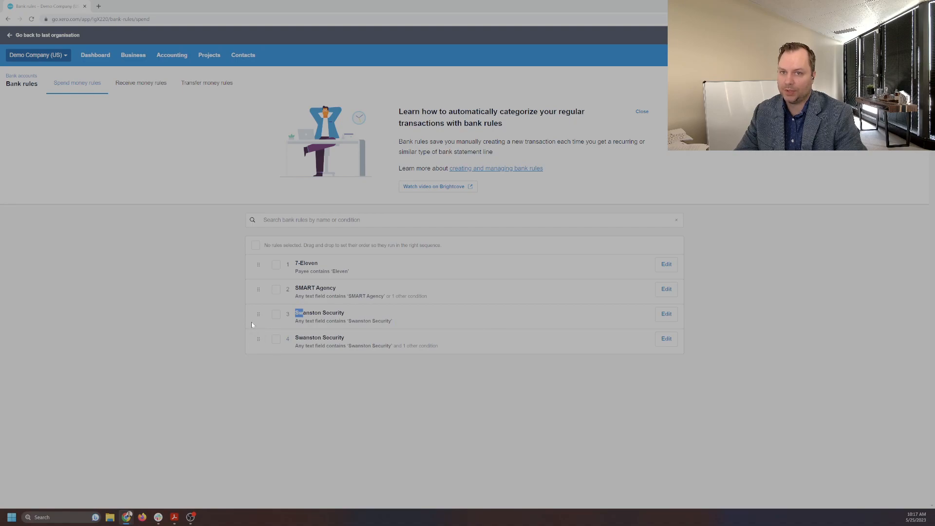
{"action": "left_click_drag", "start_coordinate": [258, 339], "coordinate": [258, 314]}
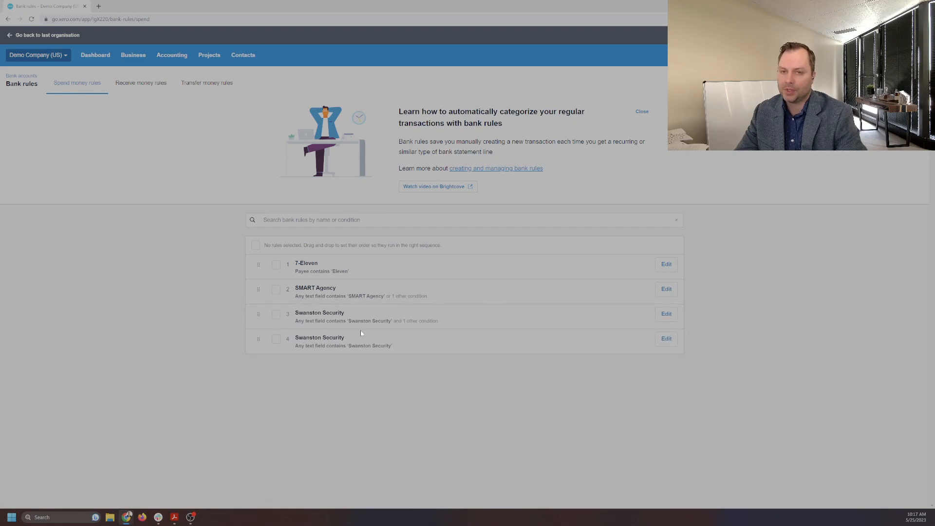
- Open the single-condition Swanston Security rule, the last one in the running order, for editing
{"action": "left_click_drag", "start_coordinate": [298, 314], "coordinate": [488, 321]}
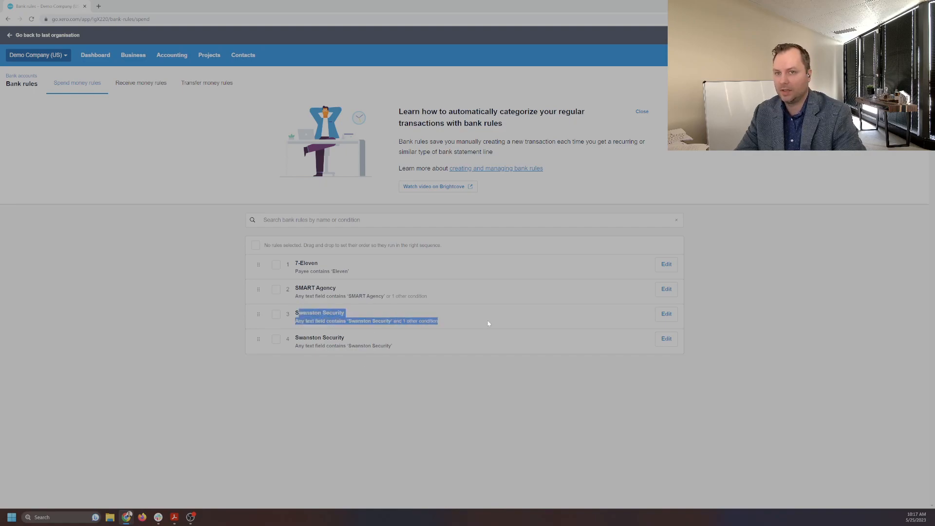
{"action": "left_click_drag", "start_coordinate": [296, 338], "coordinate": [494, 339]}
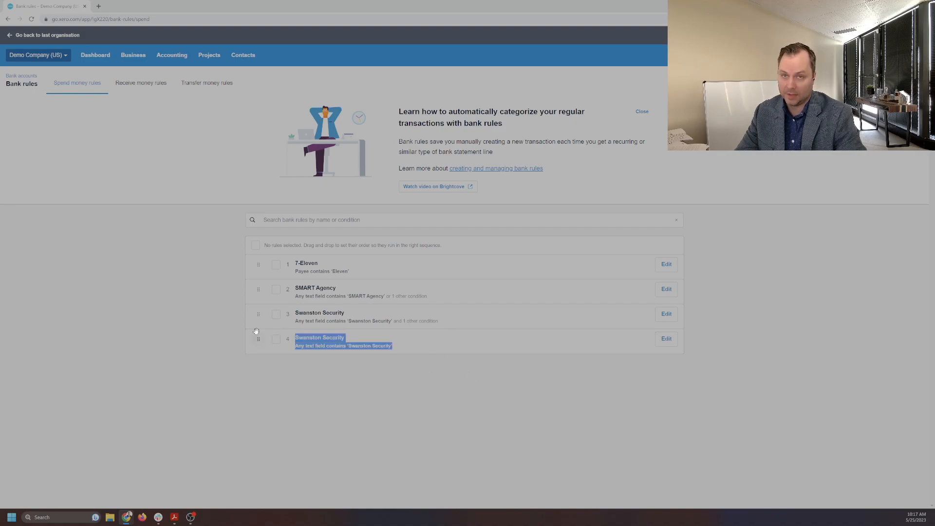
{"action": "left_click", "coordinate": [665, 339]}
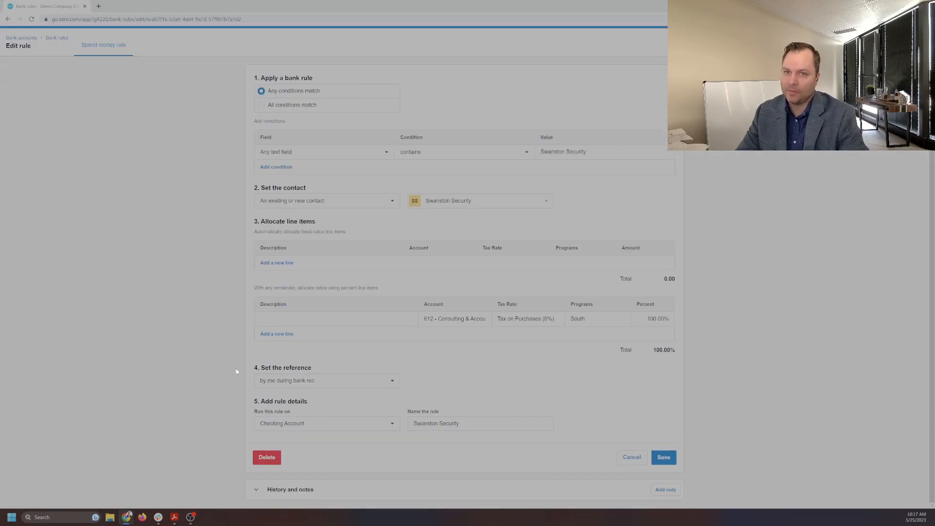
- Review the available sources for the rule's reference and the rule details section without changing the reference setting
{"action": "left_click", "coordinate": [342, 380]}
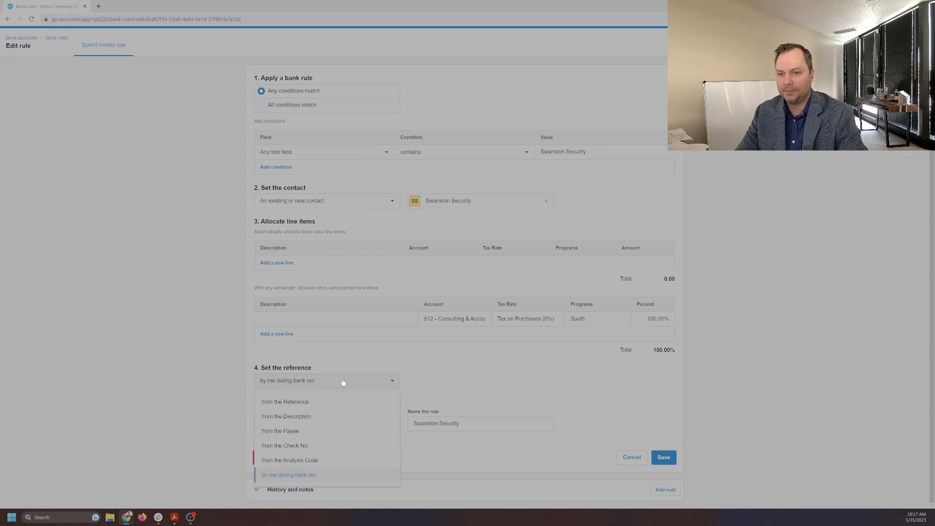
{"action": "left_click", "coordinate": [342, 380]}
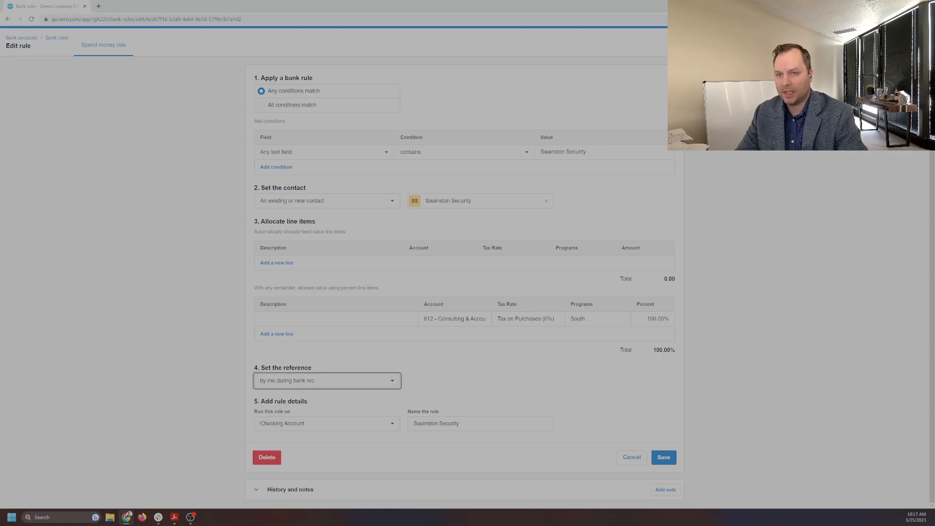
{"action": "left_click", "coordinate": [295, 381]}
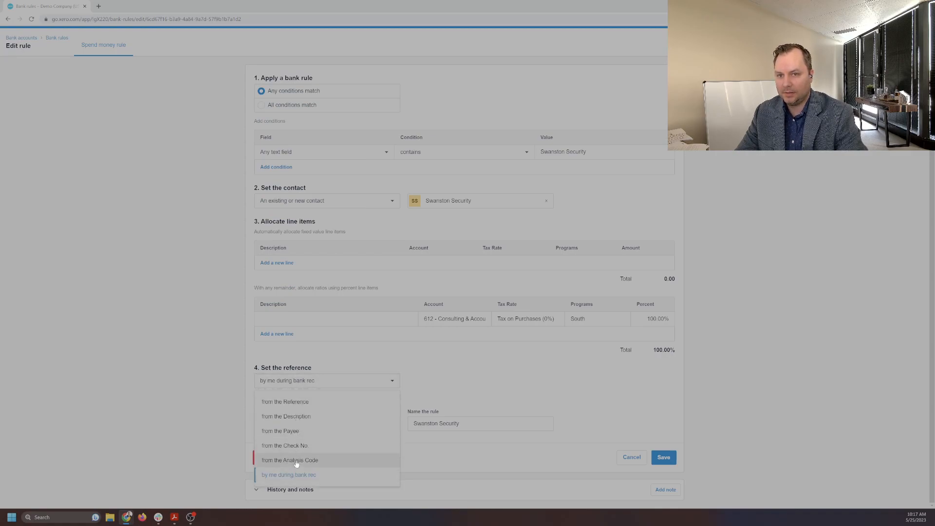
{"action": "left_click", "coordinate": [296, 495]}
{"action": "left_click_drag", "start_coordinate": [262, 402], "coordinate": [308, 402]}
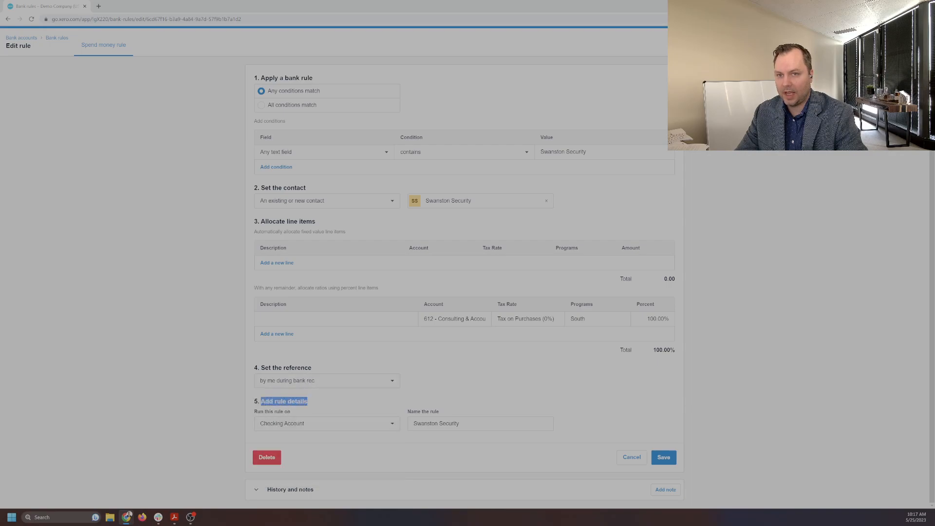
{"action": "left_click", "coordinate": [317, 404]}
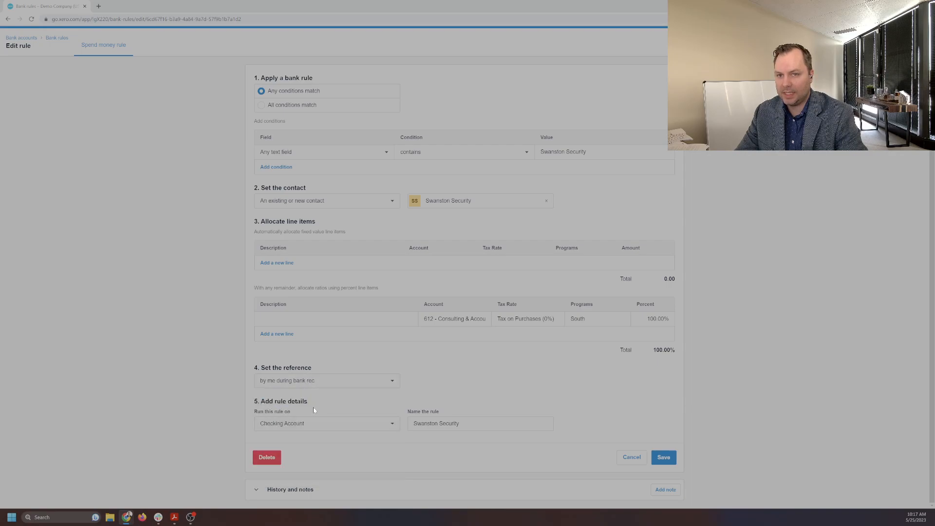
- Set the Swanston Security rule to run on all bank accounts and save it
{"action": "left_click", "coordinate": [271, 424]}
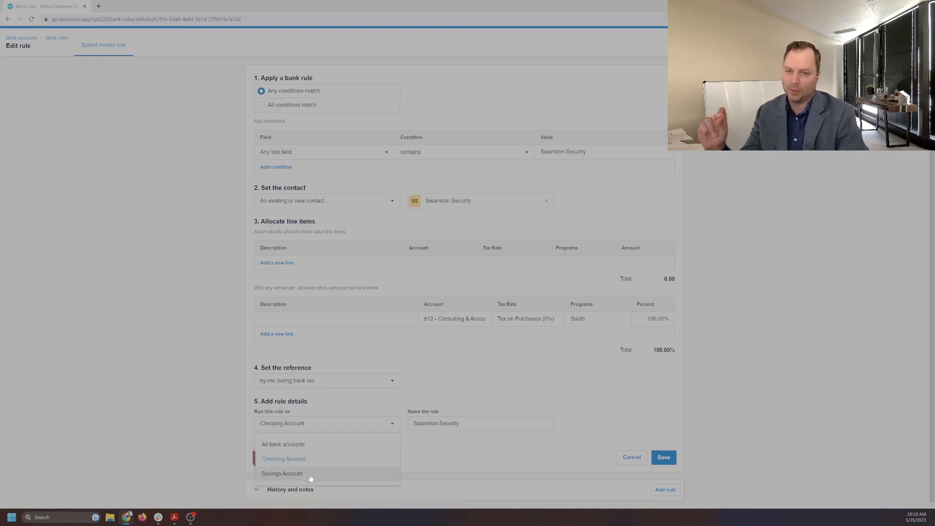
{"action": "left_click", "coordinate": [308, 450]}
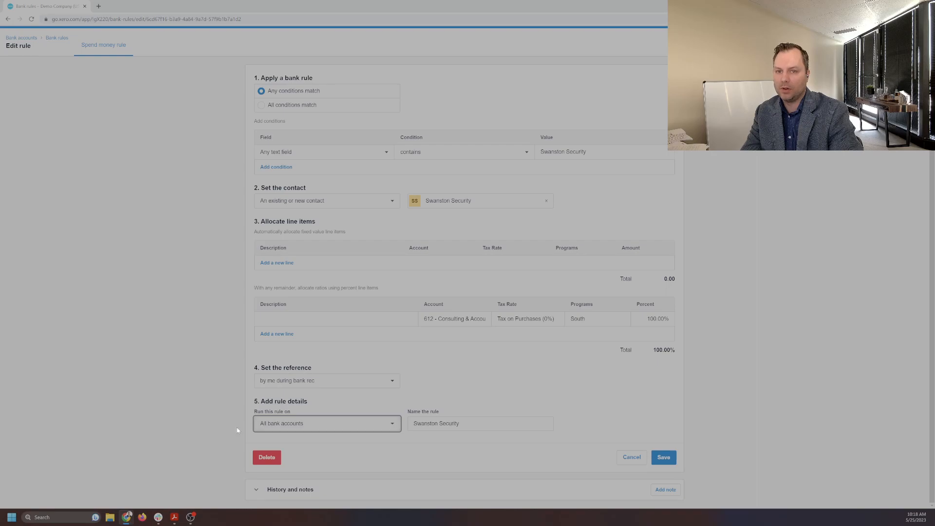
{"action": "key", "text": "Tab"}
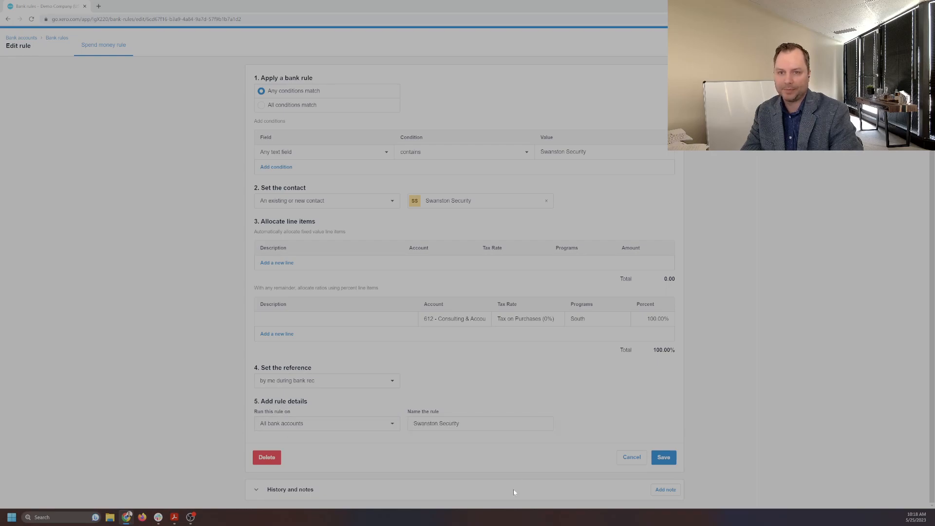
{"action": "left_click", "coordinate": [571, 497]}
{"action": "left_click", "coordinate": [668, 460]}
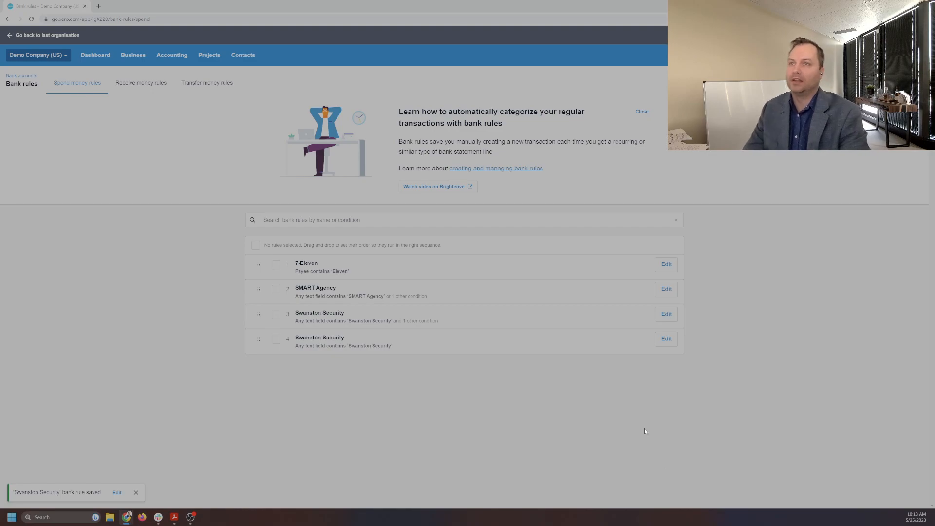
- Return to the organisation's dashboard
{"action": "left_click", "coordinate": [113, 55]}
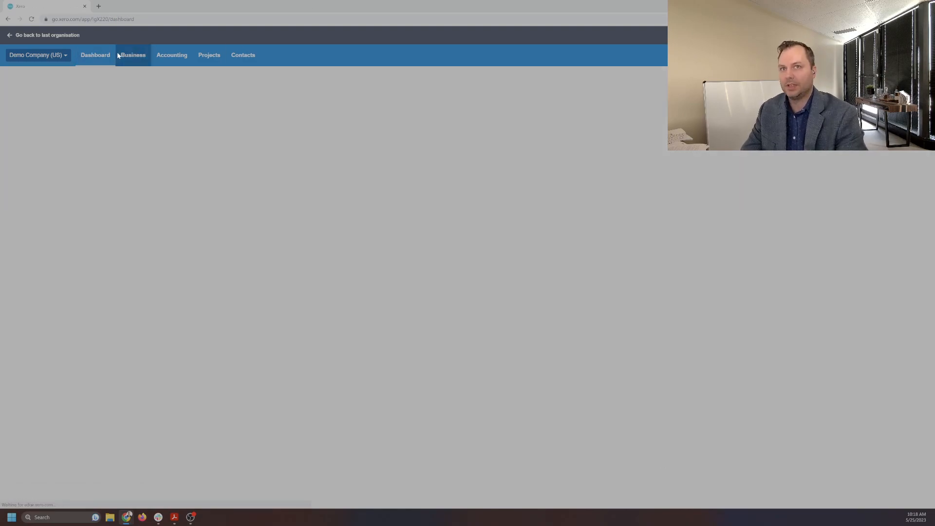